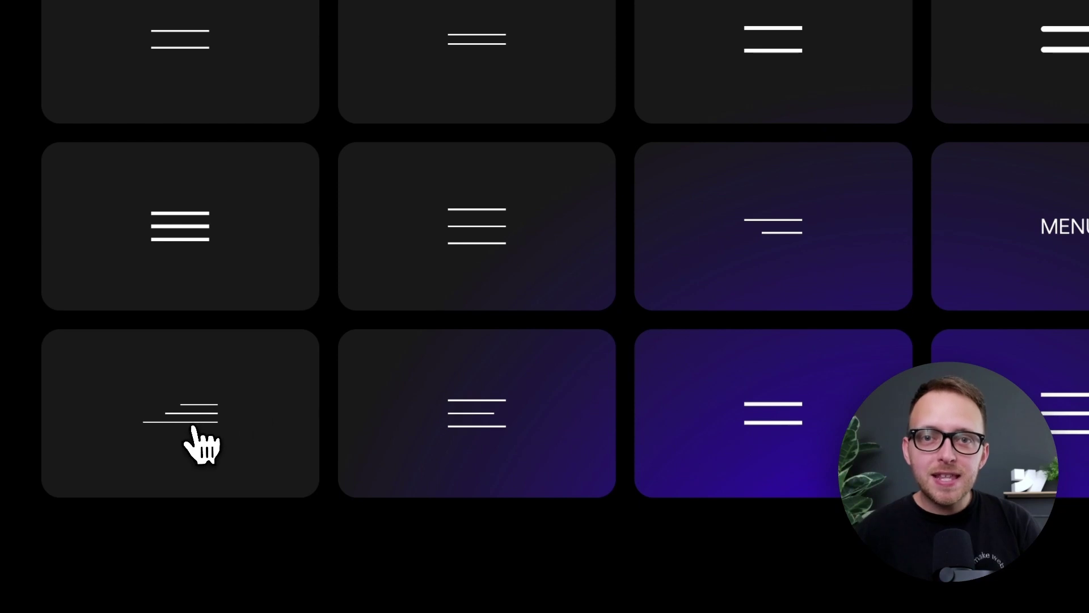
# Preview the hamburger-to-X animations on the template cards
pyautogui.click(194, 425)
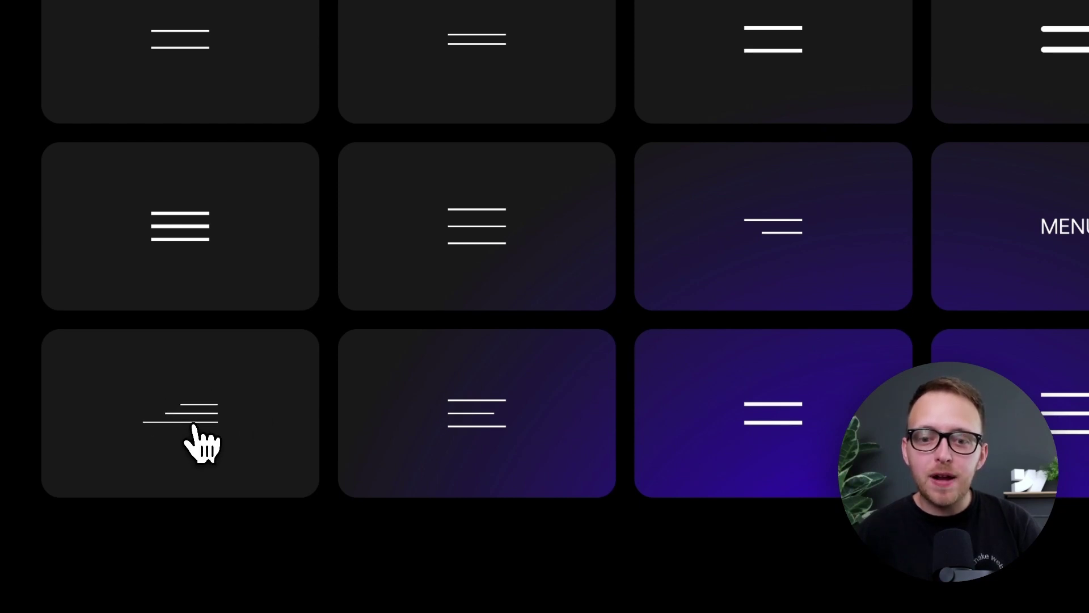
pyautogui.click(774, 420)
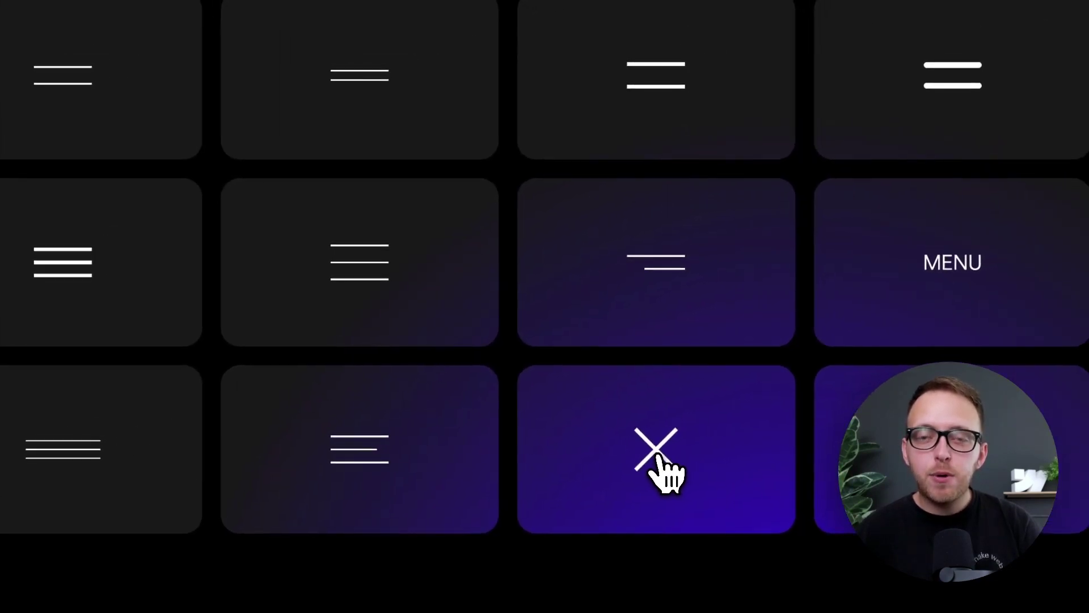
pyautogui.click(659, 459)
pyautogui.click(363, 451)
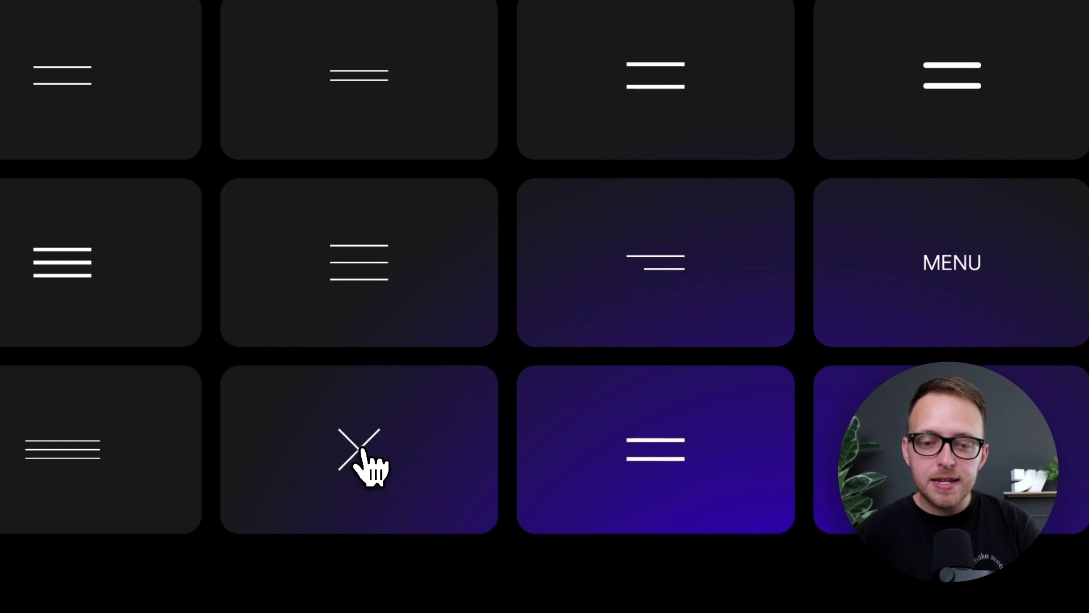
pyautogui.click(365, 454)
pyautogui.click(666, 260)
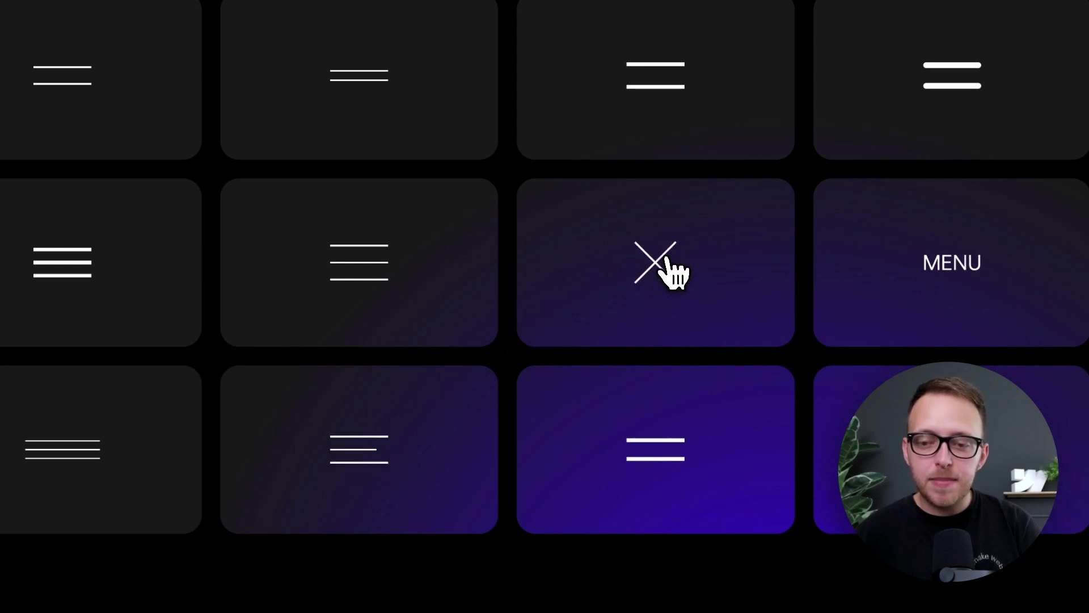
pyautogui.click(667, 260)
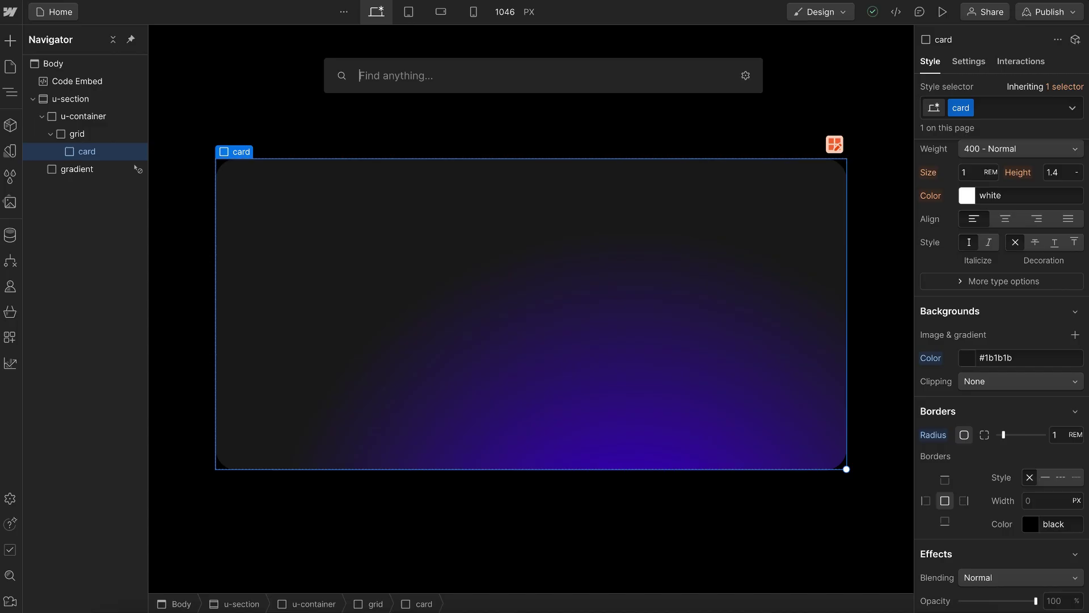
# Insert a Navbar with its menu icon always showing and give it class nav_wrap
pyautogui.write('nav')
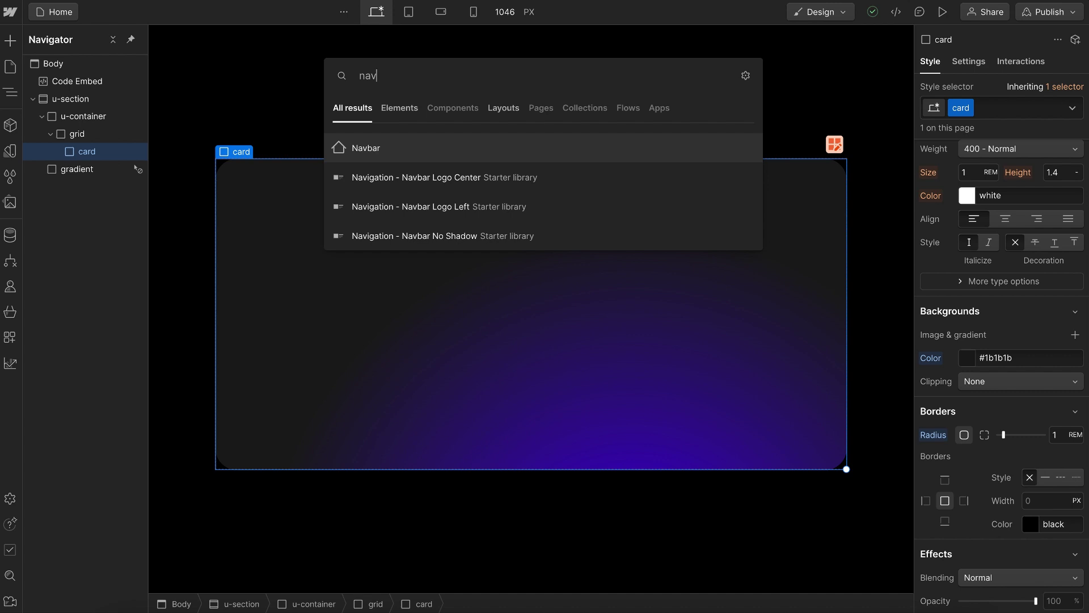
pyautogui.press('Return')
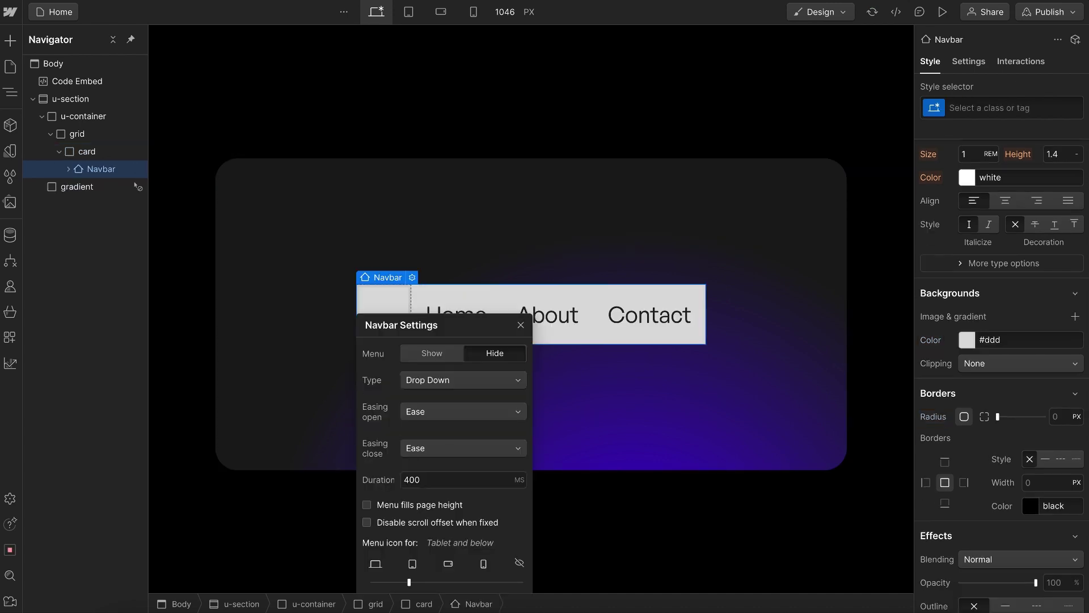
pyautogui.click(370, 583)
pyautogui.click(646, 333)
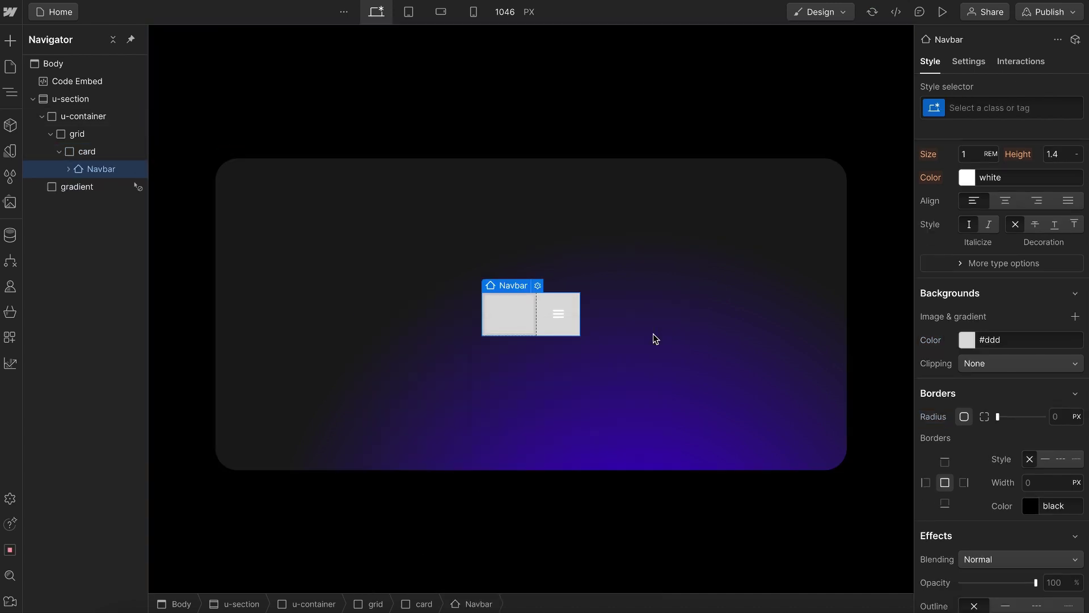
pyautogui.press('super+Return')
pyautogui.write('nav_wrap')
pyautogui.press('Return')
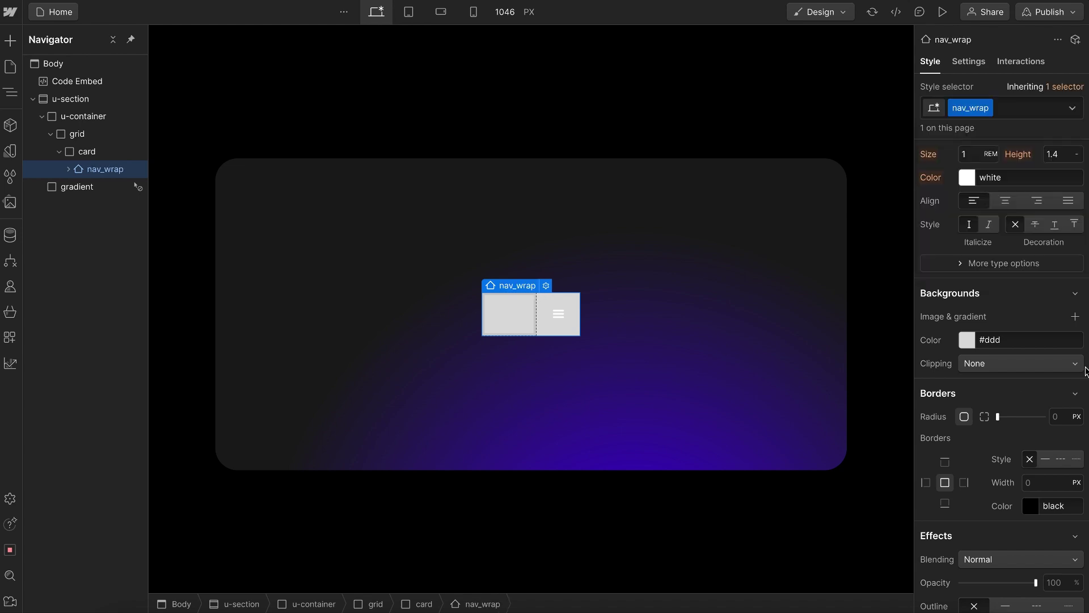
# Drag the nav_wrap background alpha to 0 so it is fully transparent
pyautogui.click(976, 344)
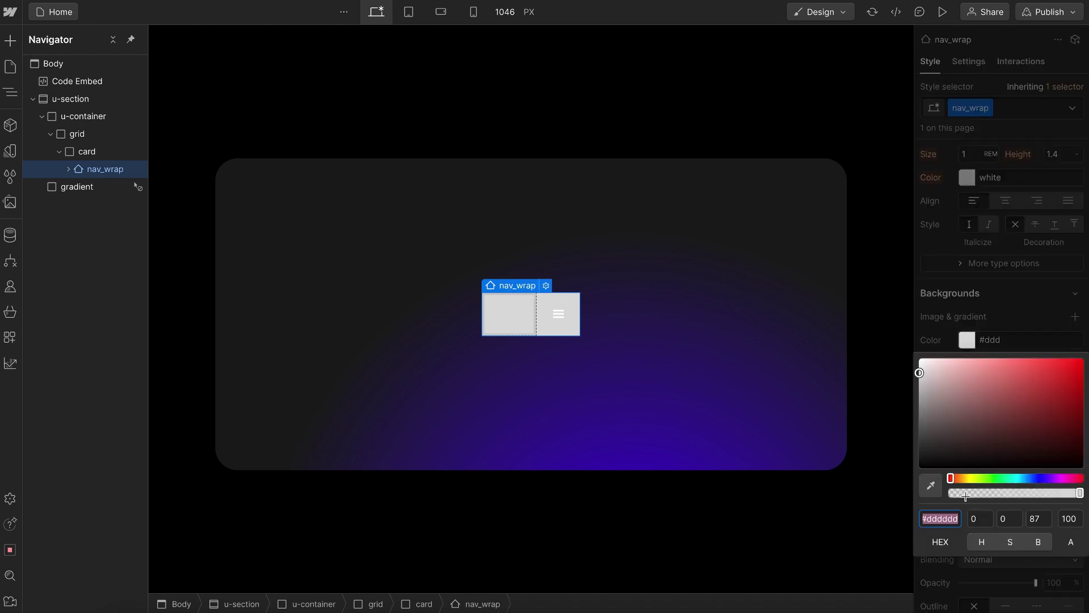
pyautogui.moveTo(966, 496); pyautogui.dragTo(890, 484)
pyautogui.press('Escape')
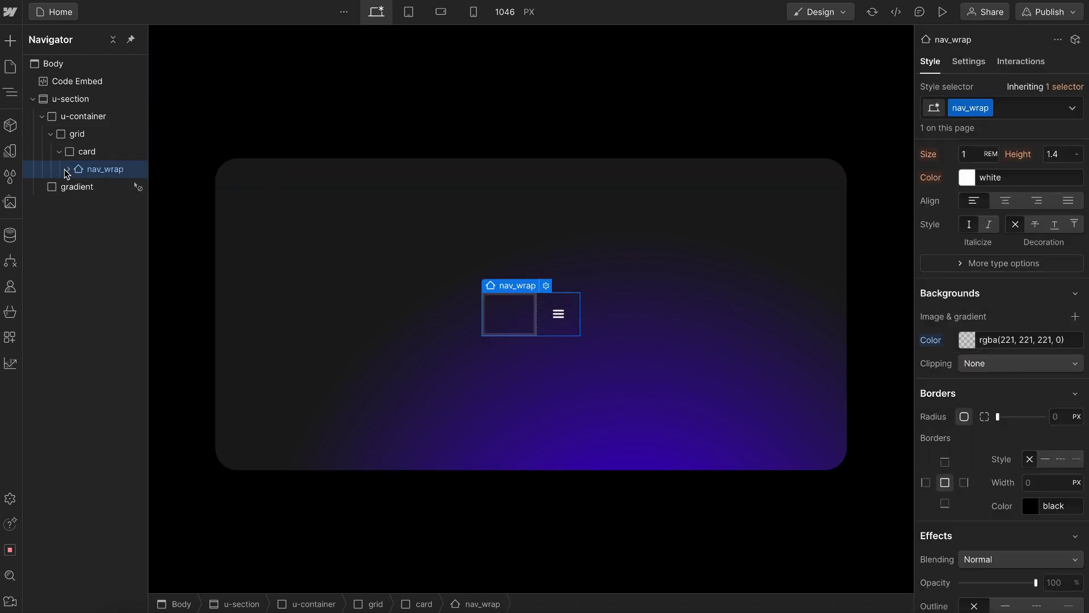
# Delete the Brand link, move Menu Button directly under nav_wrap, and delete the empty Container
pyautogui.click(67, 169)
pyautogui.click(76, 187)
pyautogui.click(119, 205)
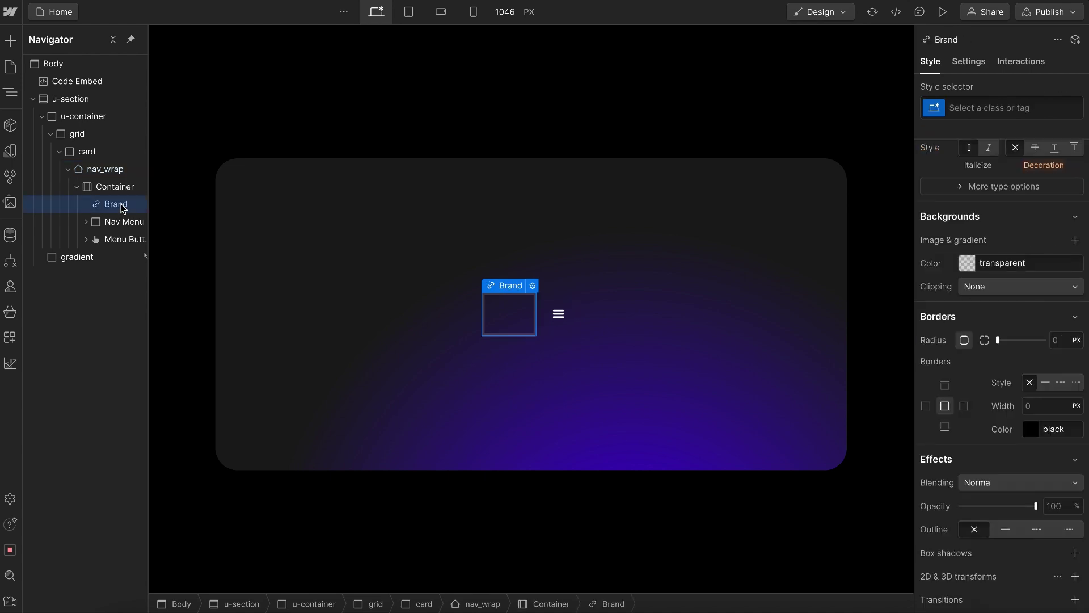
pyautogui.press('Delete')
pyautogui.press('Delete')
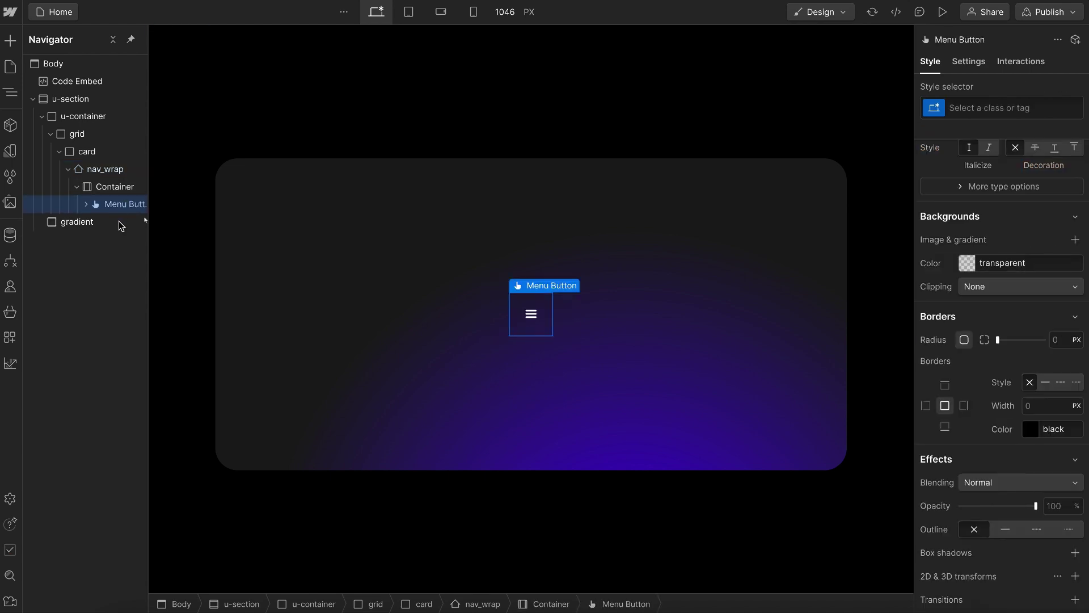
pyautogui.moveTo(117, 205); pyautogui.dragTo(109, 182)
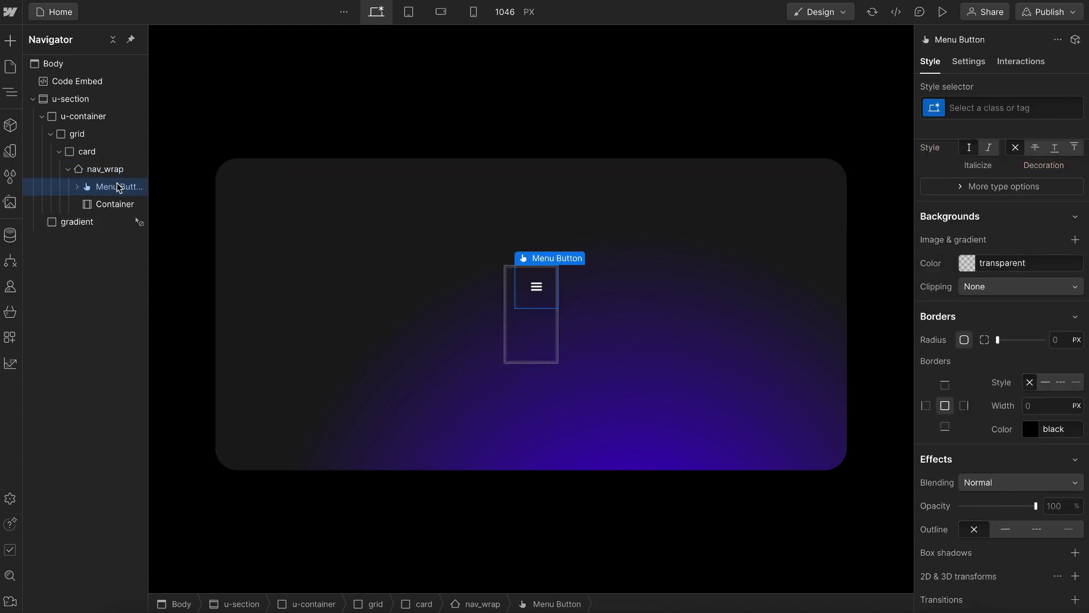
pyautogui.click(114, 206)
pyautogui.press('Delete')
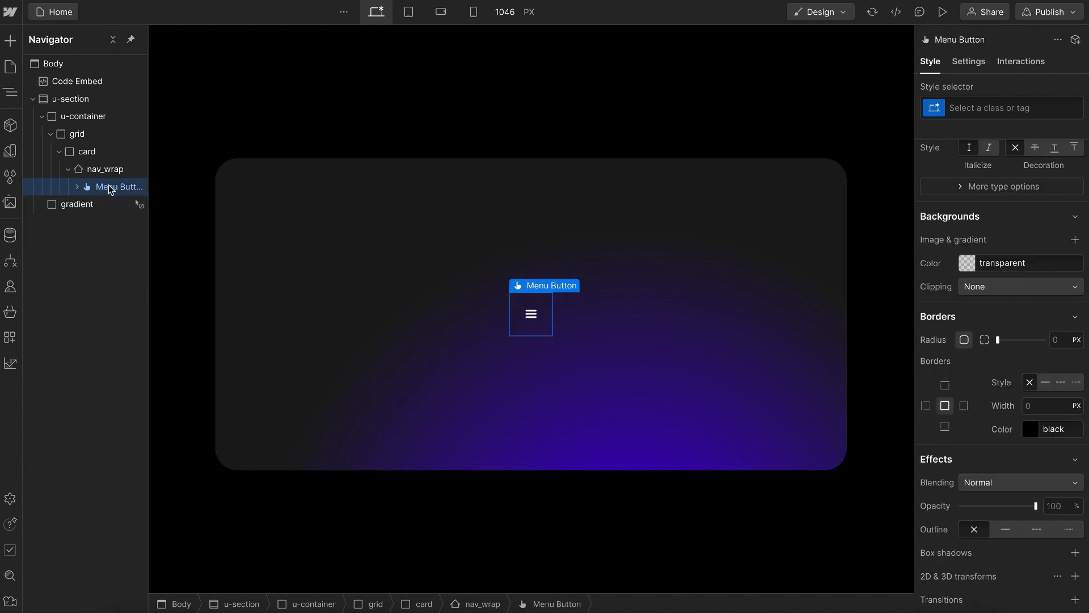
# Give the Menu Button the new class nav_btn
pyautogui.hotkey('ctrl', 'Return')
pyautogui.write('nav_btn')
pyautogui.press('Return')
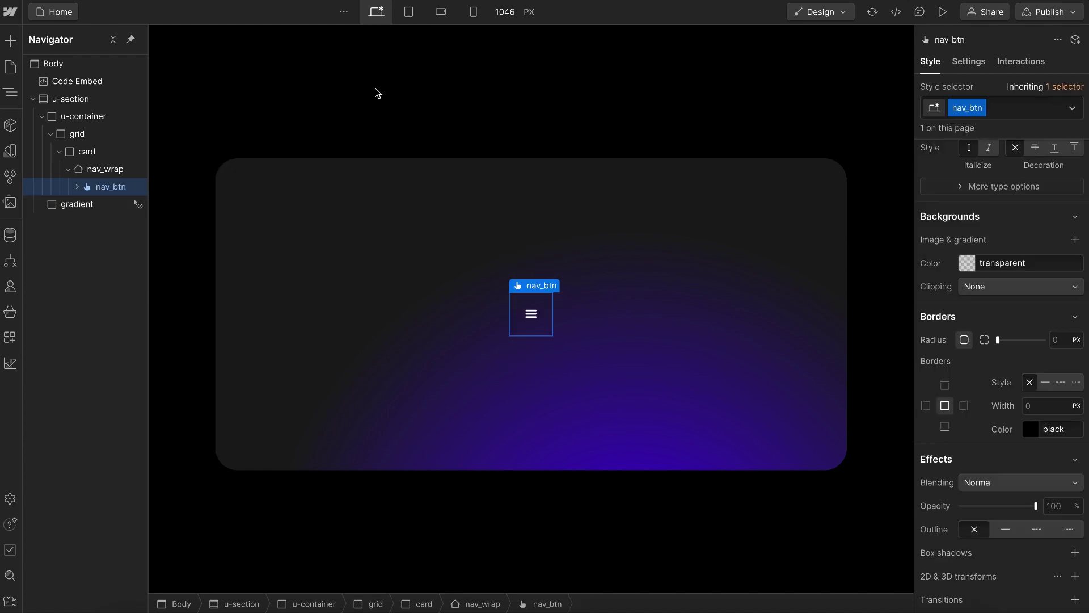
# Show the menu's open state and set nav_btn's text colour to inherit over a transparent background
pyautogui.click(970, 63)
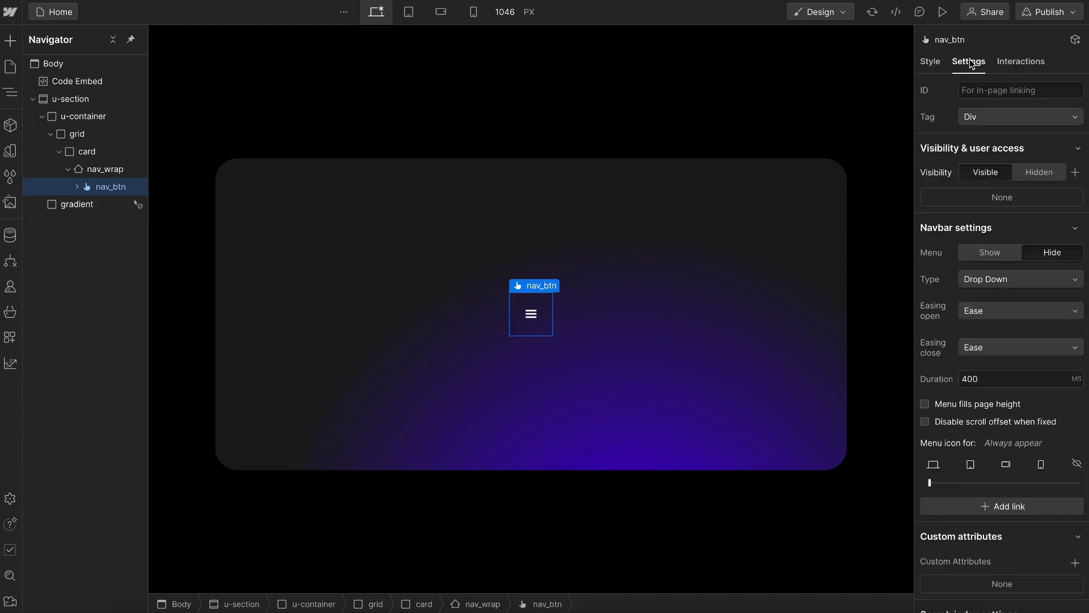
pyautogui.click(981, 252)
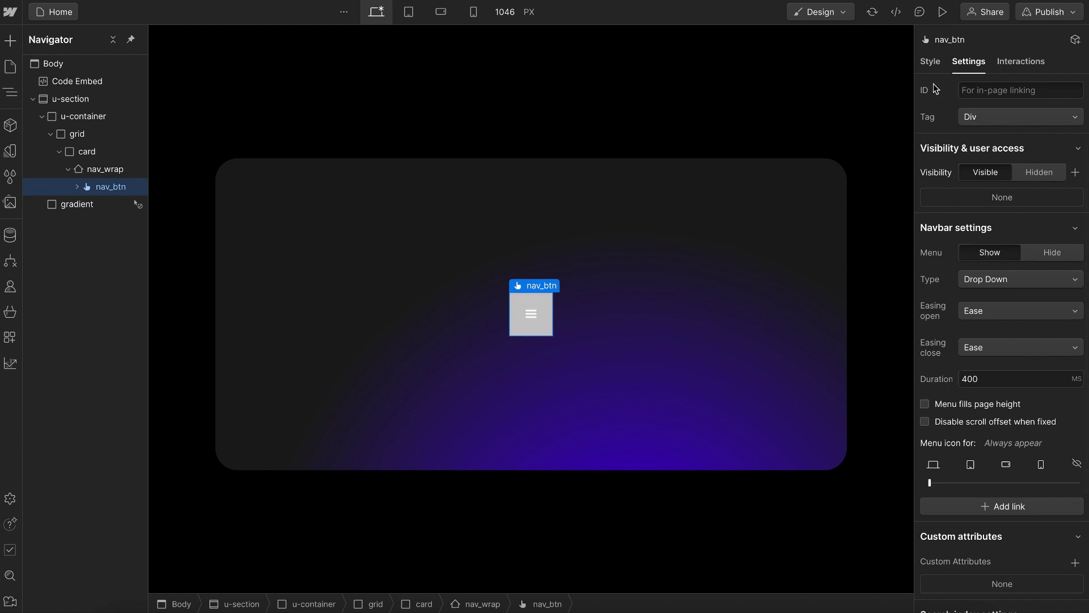
pyautogui.click(930, 61)
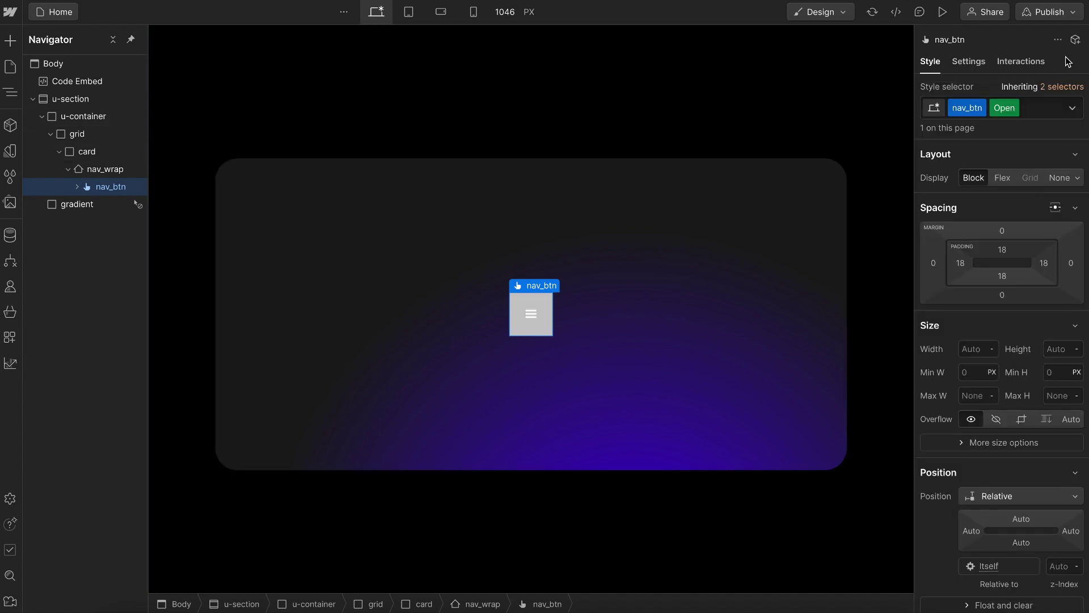
pyautogui.scroll(-8, 1010, 368)
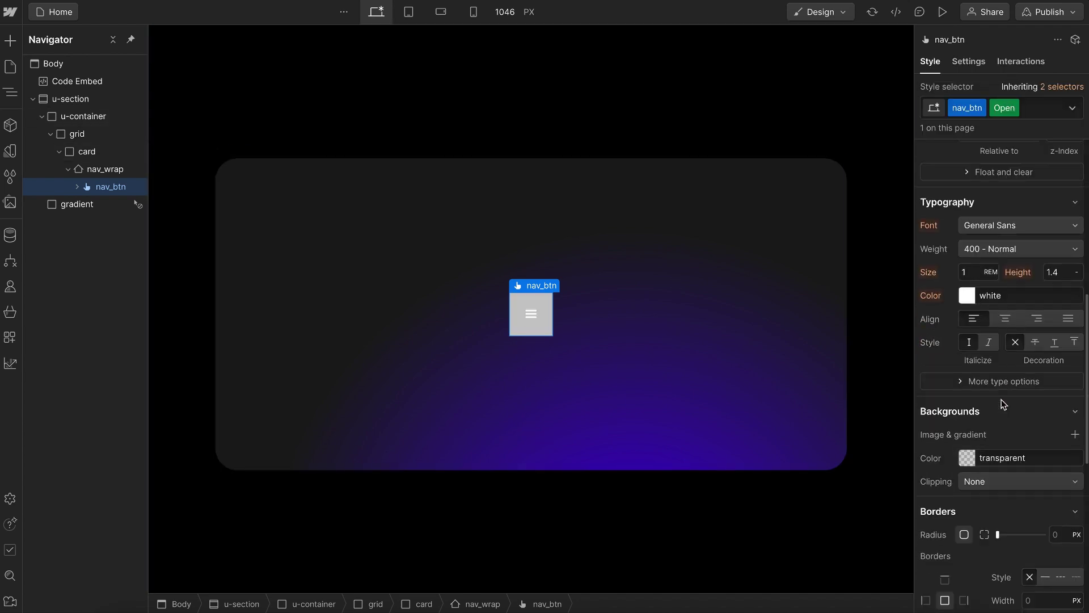
pyautogui.click(967, 451)
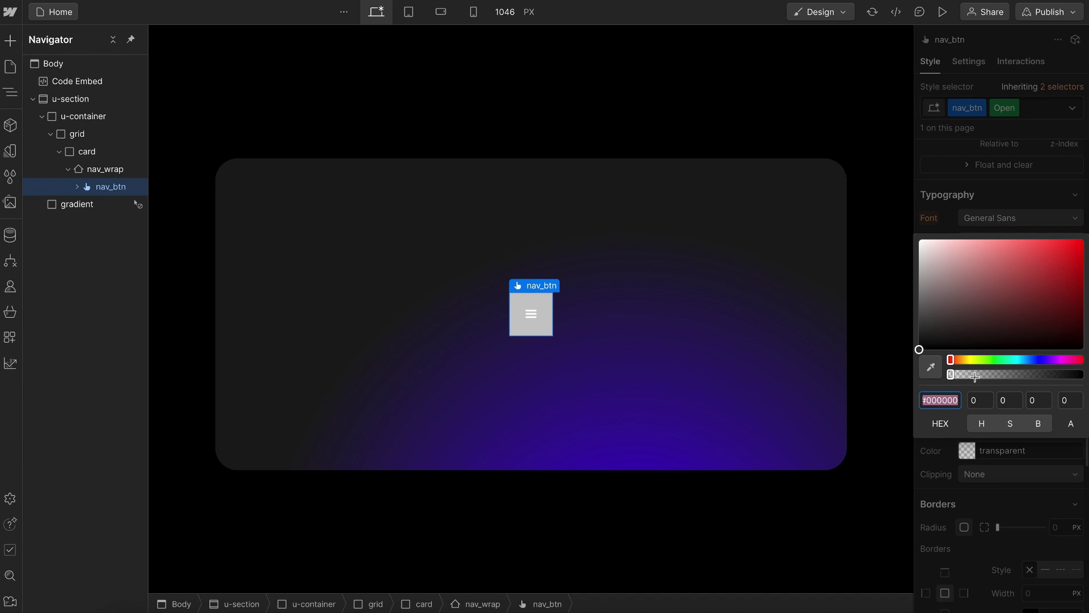
pyautogui.click(961, 496)
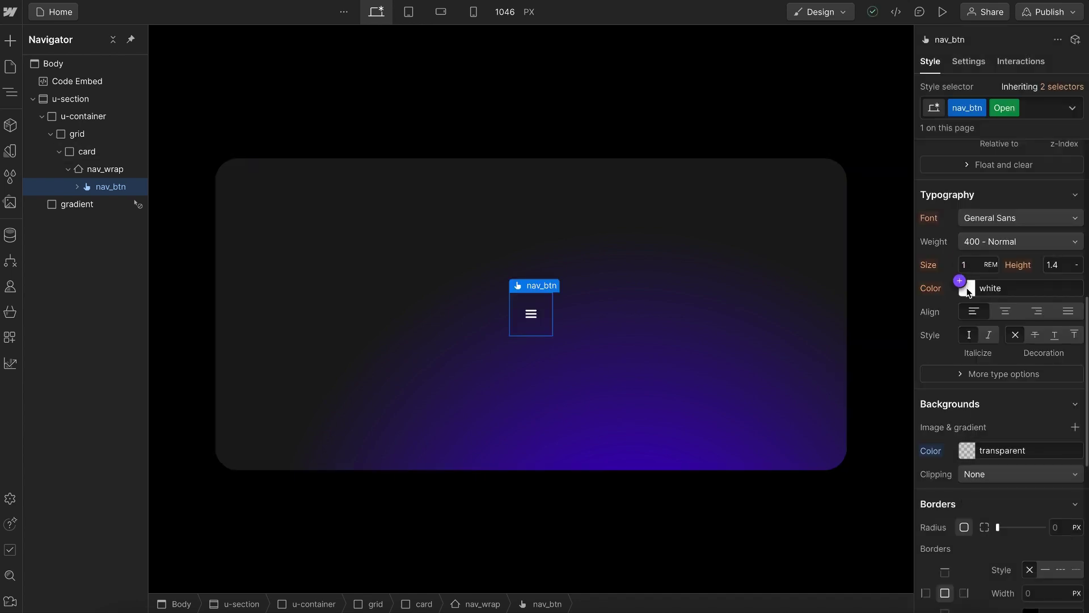
pyautogui.click(960, 282)
pyautogui.click(985, 312)
pyautogui.write('in')
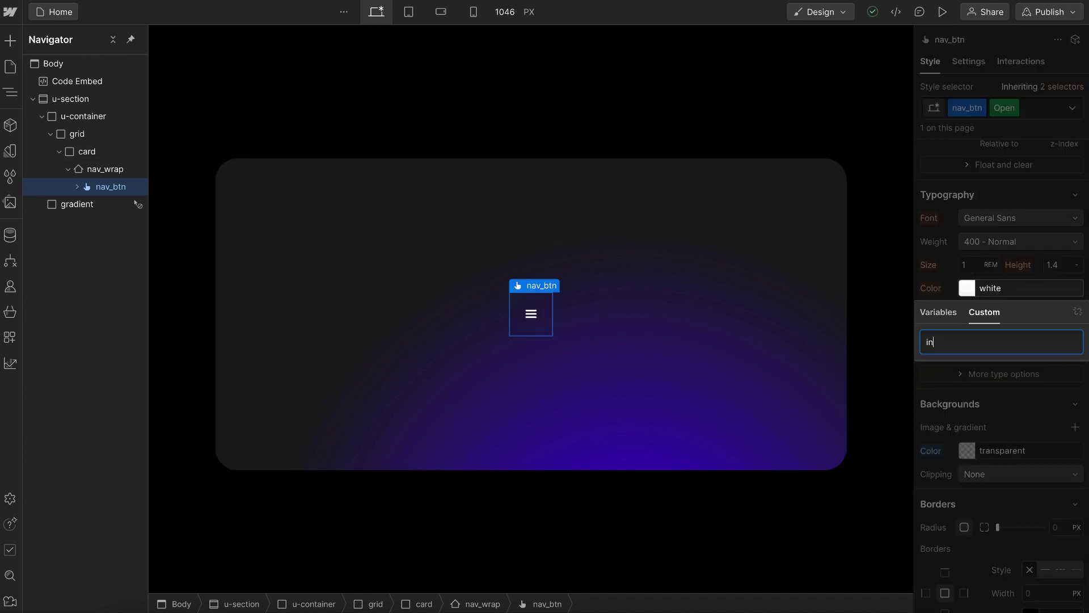
pyautogui.write('herit')
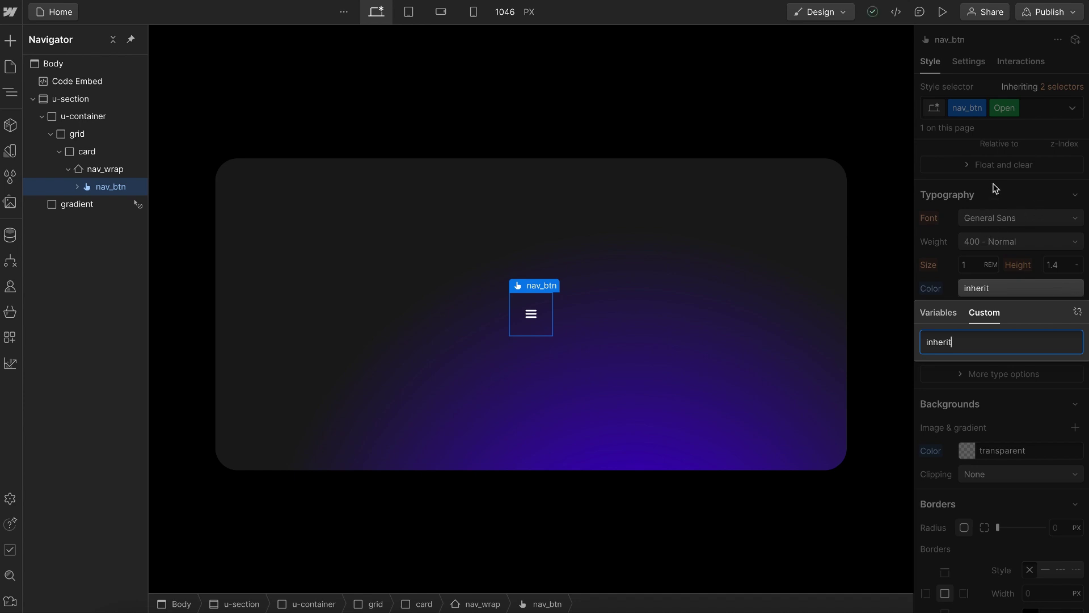
pyautogui.click(995, 185)
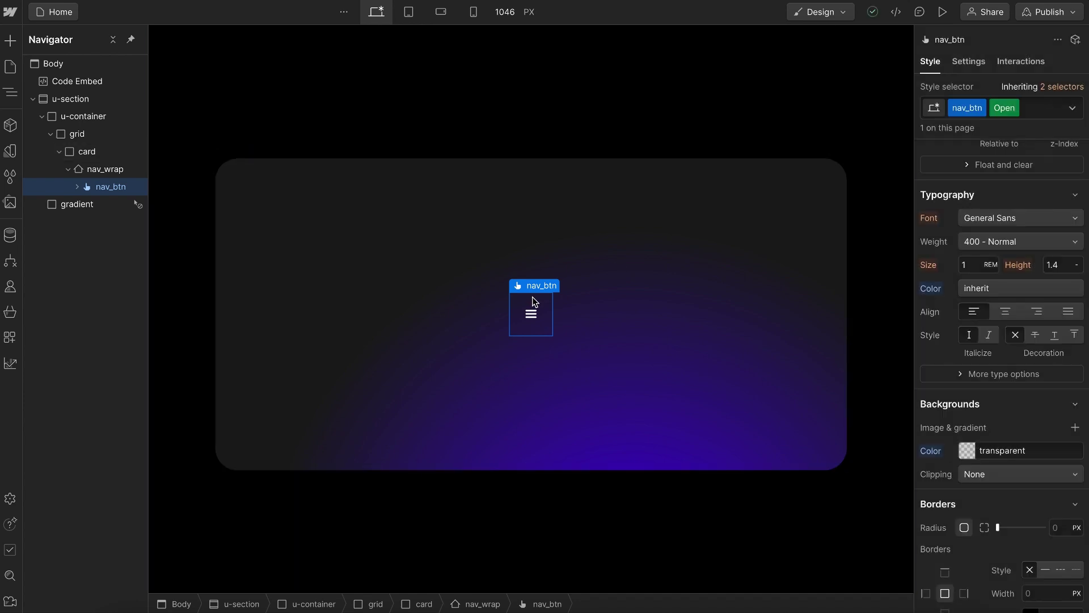
# Set nav_btn's navbar menu to Hide and return to its style properties
pyautogui.click(968, 62)
pyautogui.click(1050, 252)
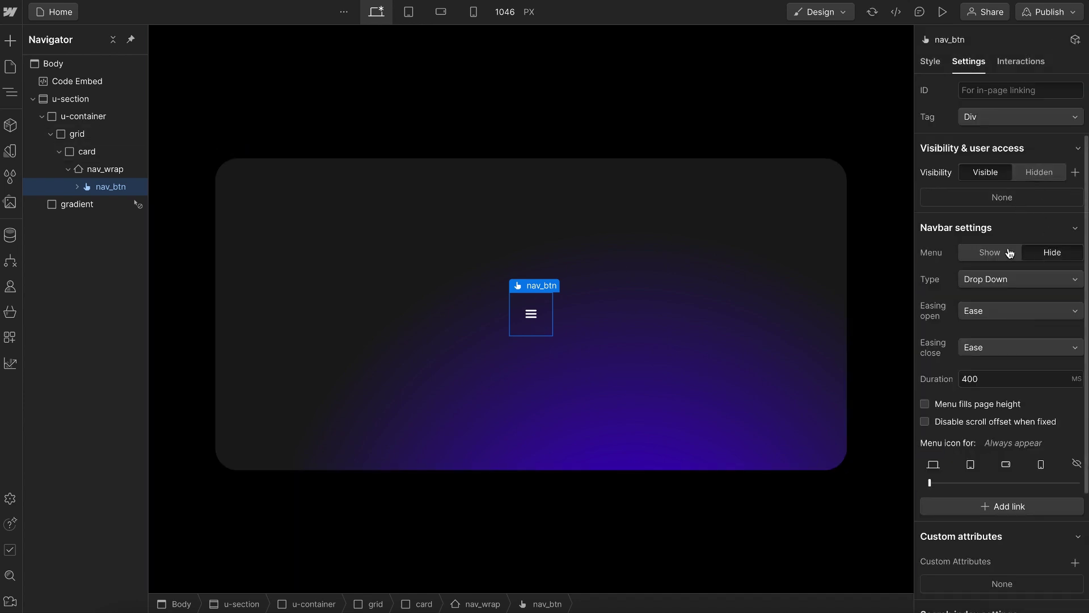
pyautogui.click(585, 296)
pyautogui.click(549, 309)
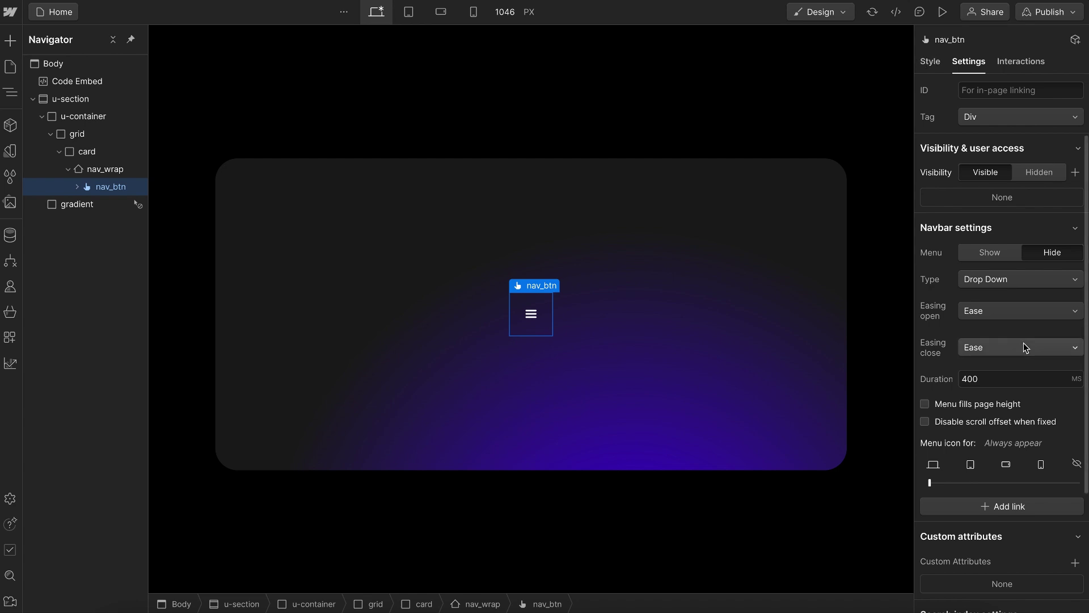
pyautogui.click(936, 65)
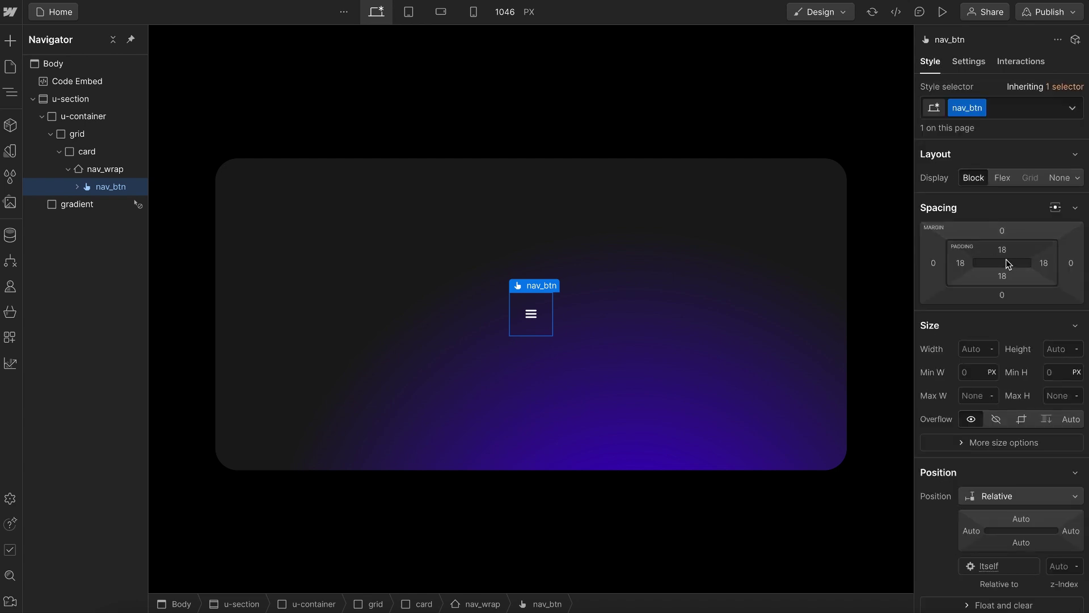
# Set nav_btn's padding to 0, toggling Display to Flex and back to Block
pyautogui.moveTo(1002, 253); pyautogui.dragTo(1019, 134)
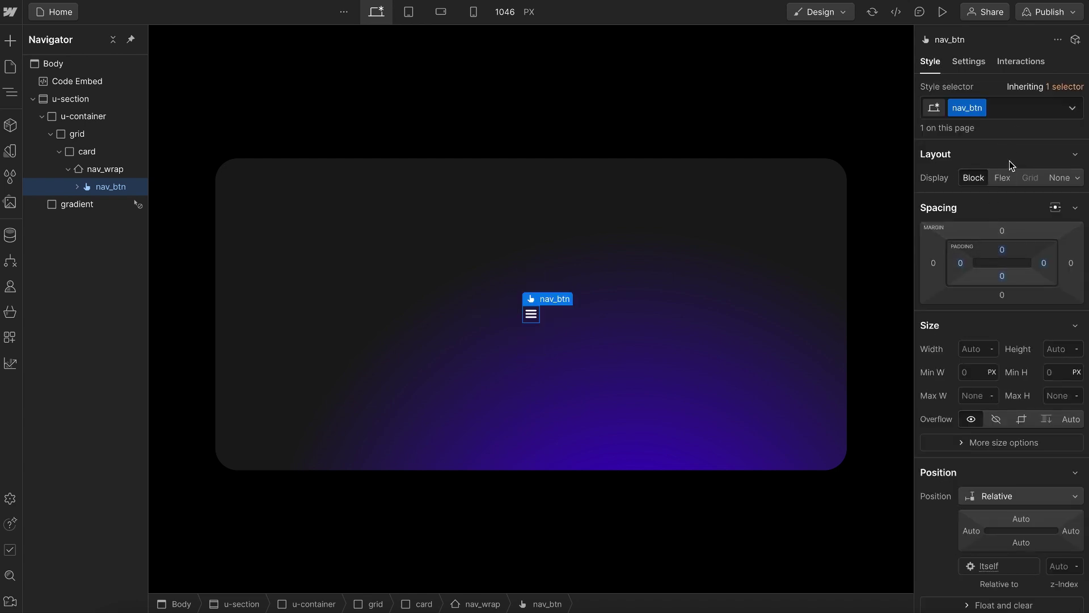
pyautogui.click(1003, 178)
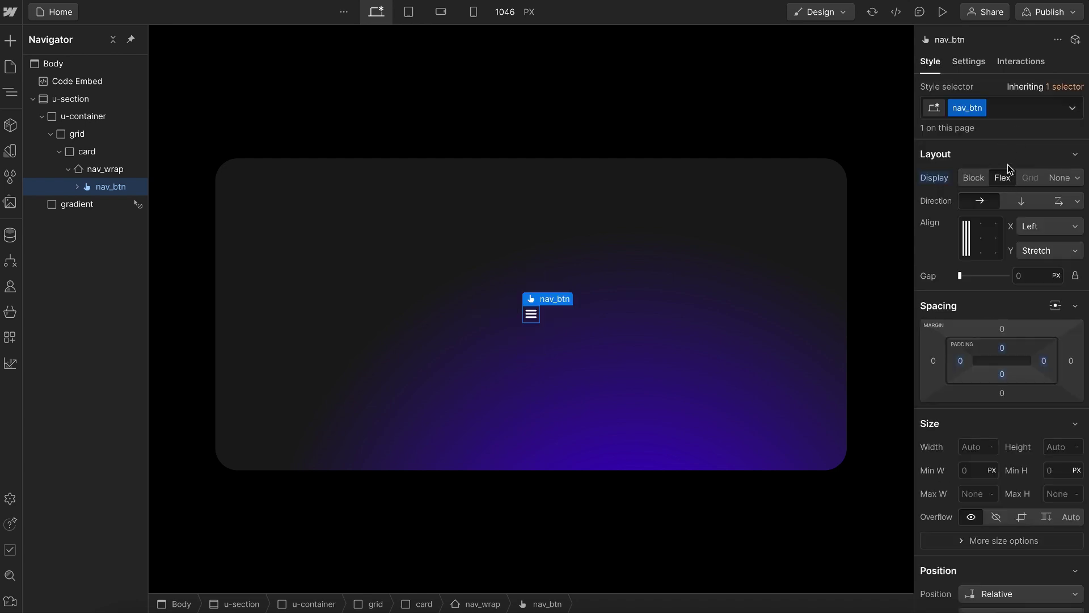
pyautogui.keyDown('alt'); pyautogui.click(936, 178); pyautogui.keyUp('alt')
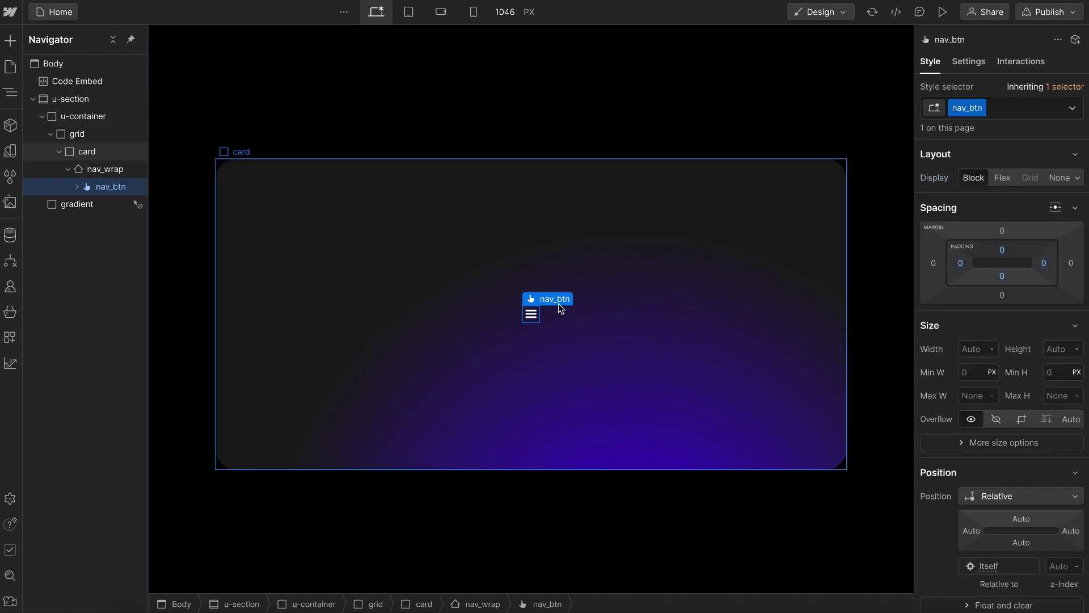
# Delete the hamburger Icon inside nav_btn and reselect nav_btn
pyautogui.click(532, 315)
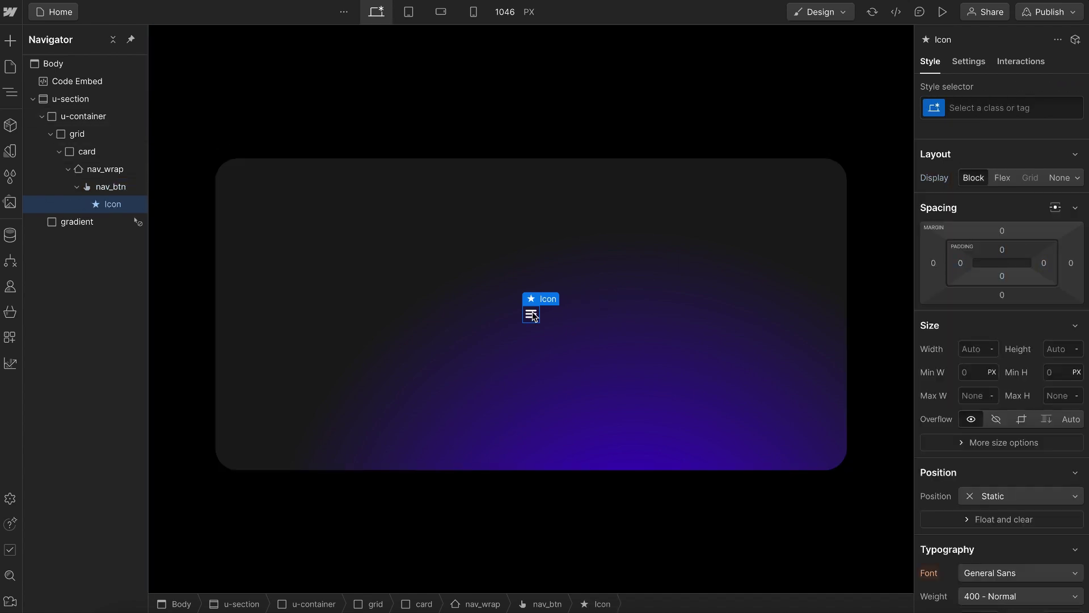
pyautogui.press('Delete')
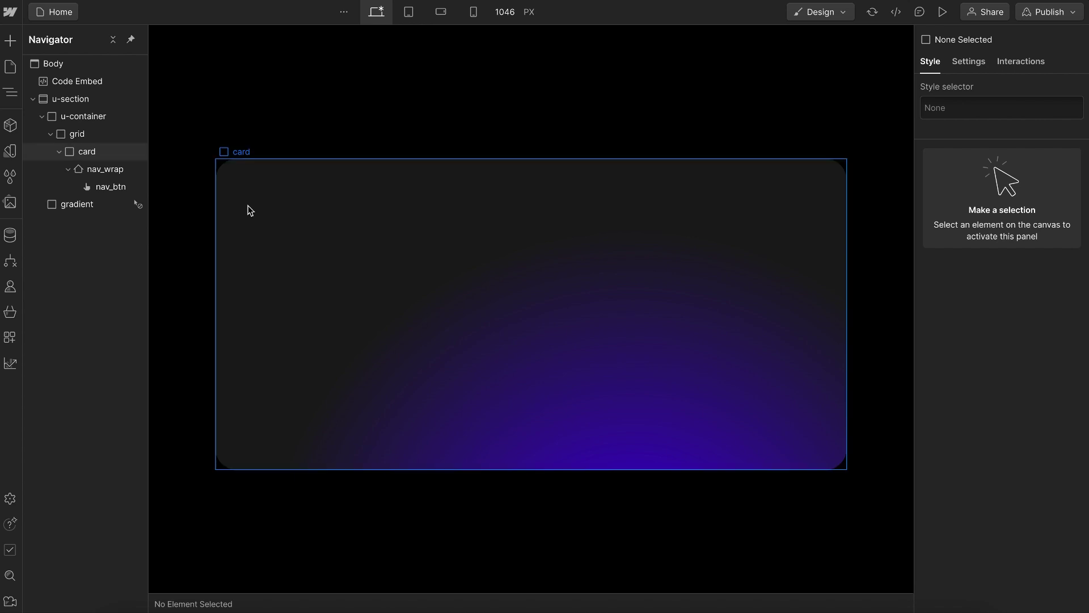
pyautogui.click(107, 189)
pyautogui.hotkey('ctrl', 'e')
# Insert a Div Block classed hamburger_1_wrap as a flex container centring its children
pyautogui.write('div')
pyautogui.press('Return')
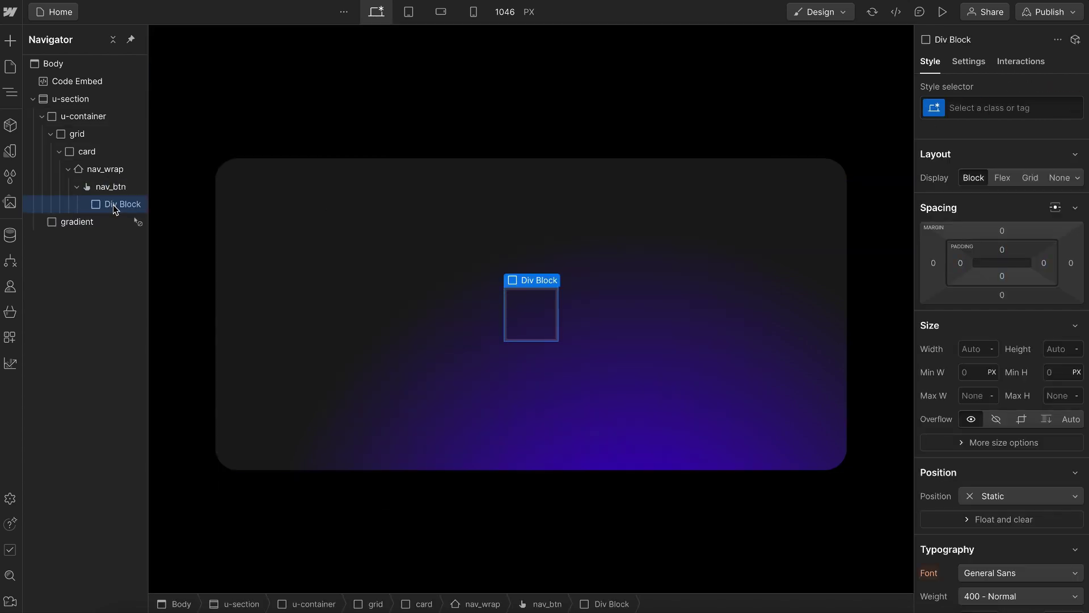
pyautogui.hotkey('ctrl', 'Return')
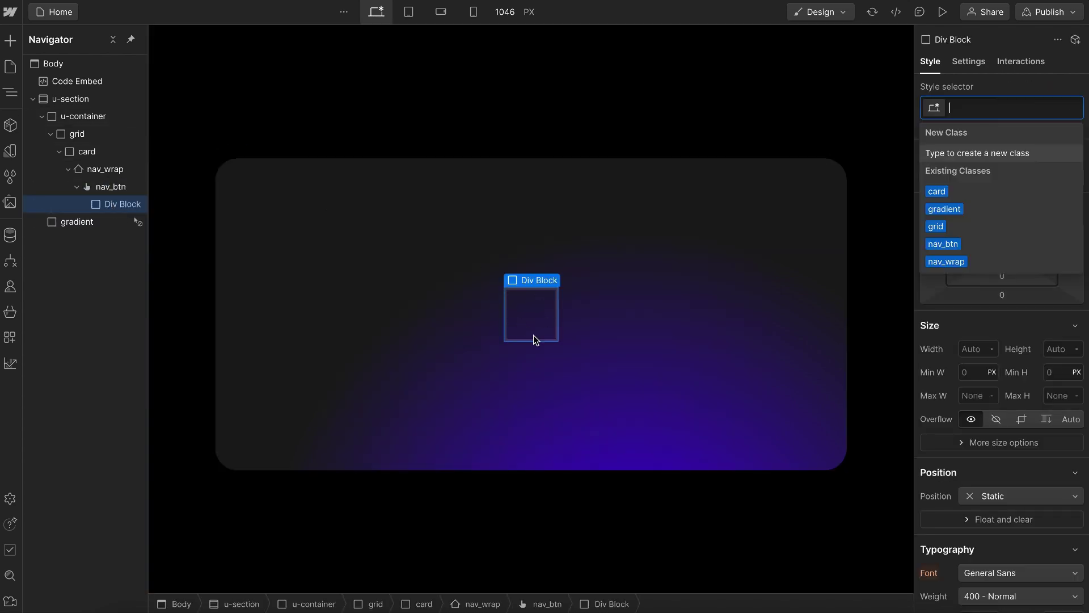
pyautogui.write('hambruger')
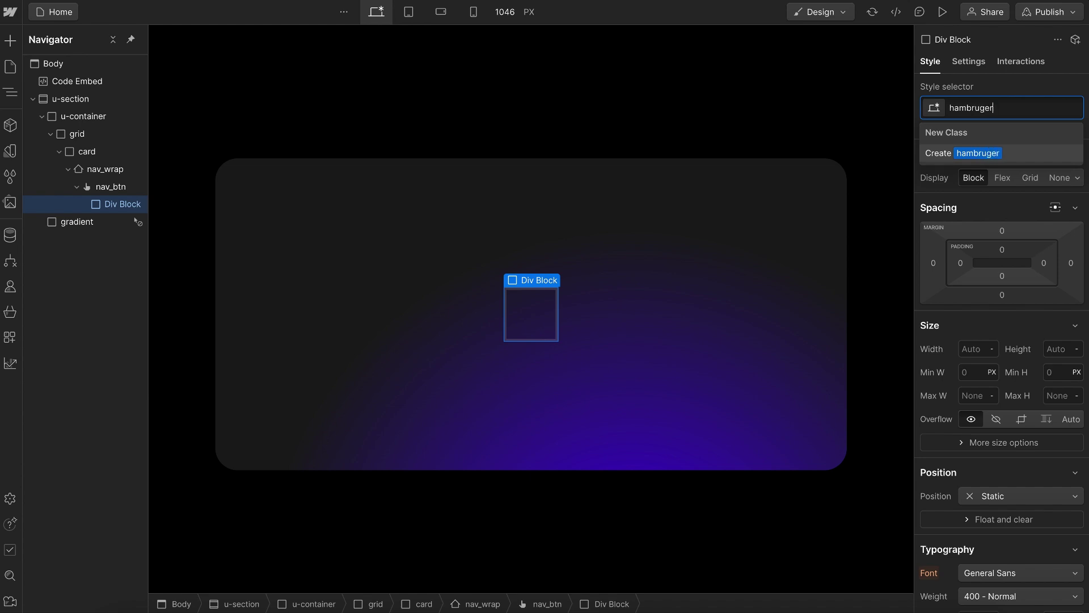
pyautogui.press('BackSpace')
pyautogui.press('BackSpace')
pyautogui.press('BackSpace')
pyautogui.write('urger_1_wrap')
pyautogui.press('Return')
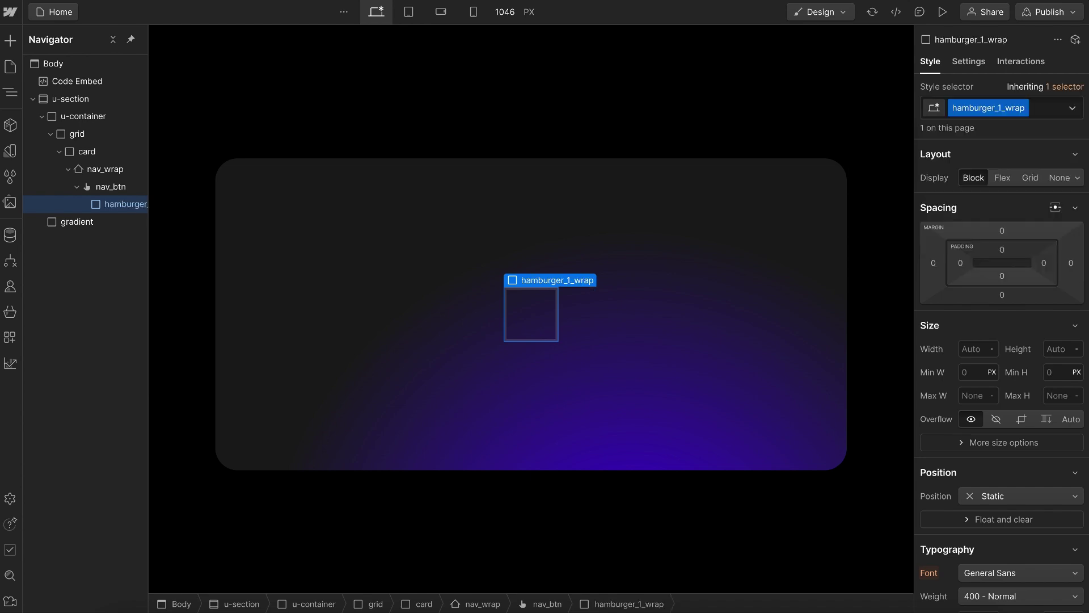
pyautogui.click(1002, 178)
pyautogui.click(981, 238)
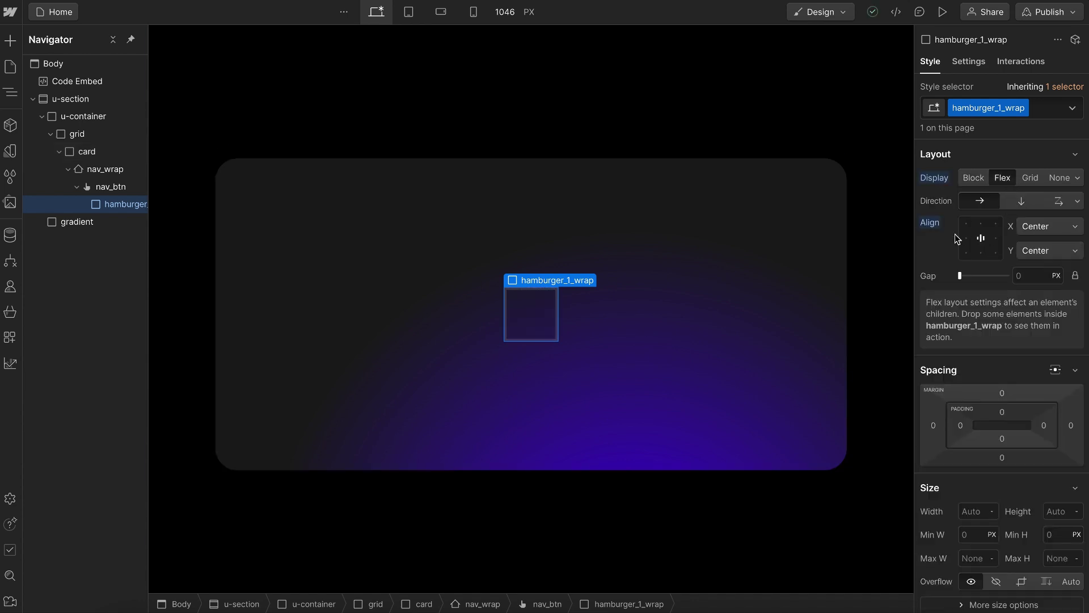
# Make nav_btn 3rem wide and tall, and set hamburger_1_wrap width to 100%
pyautogui.click(114, 186)
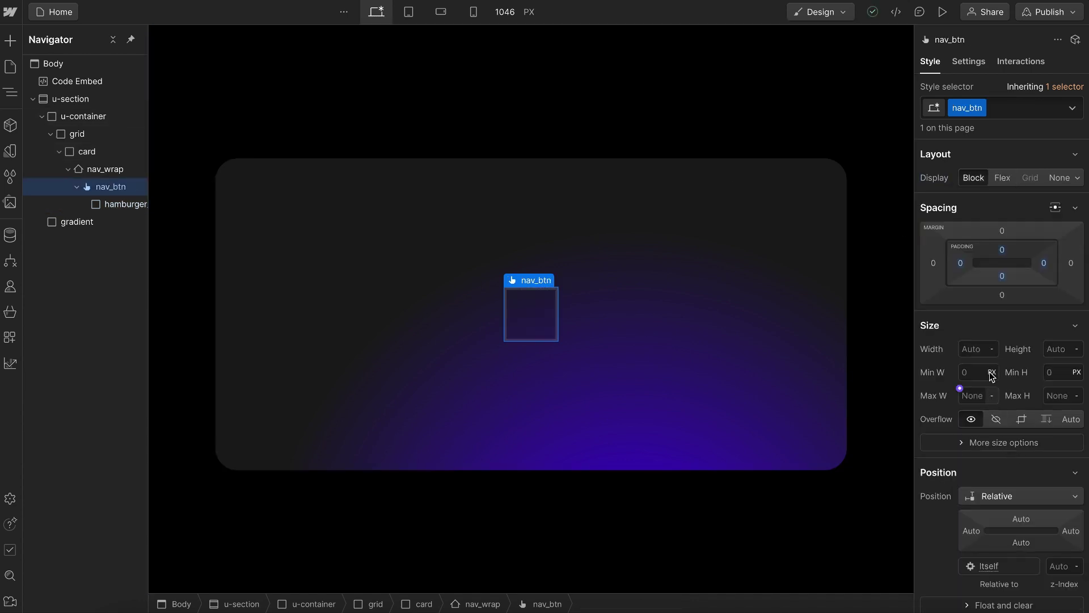
pyautogui.click(977, 348)
pyautogui.write('3rem')
pyautogui.press('Return')
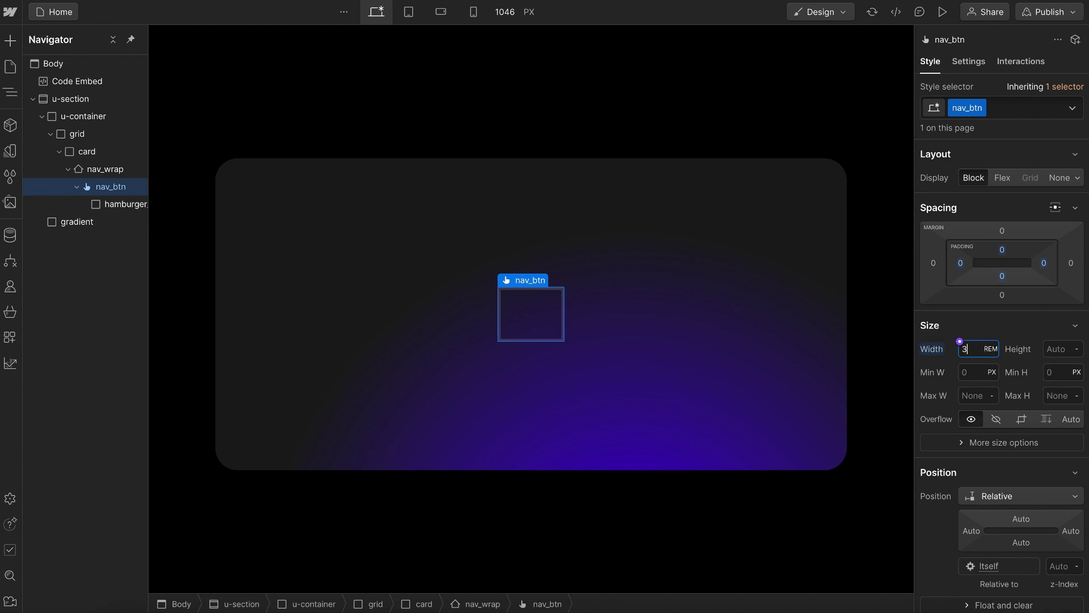
pyautogui.click(1062, 348)
pyautogui.write('3')
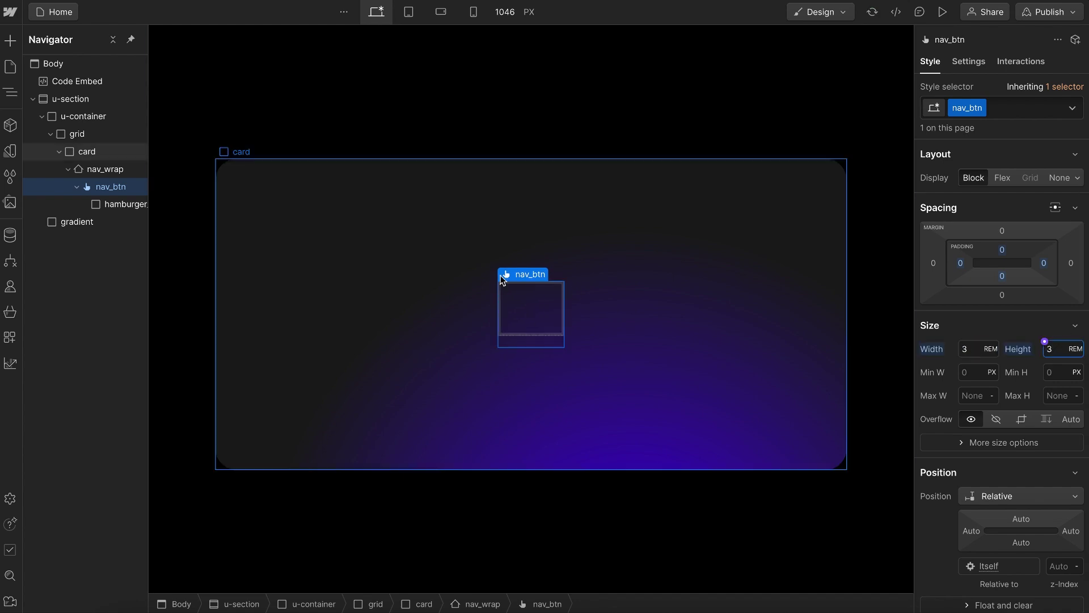
pyautogui.click(116, 204)
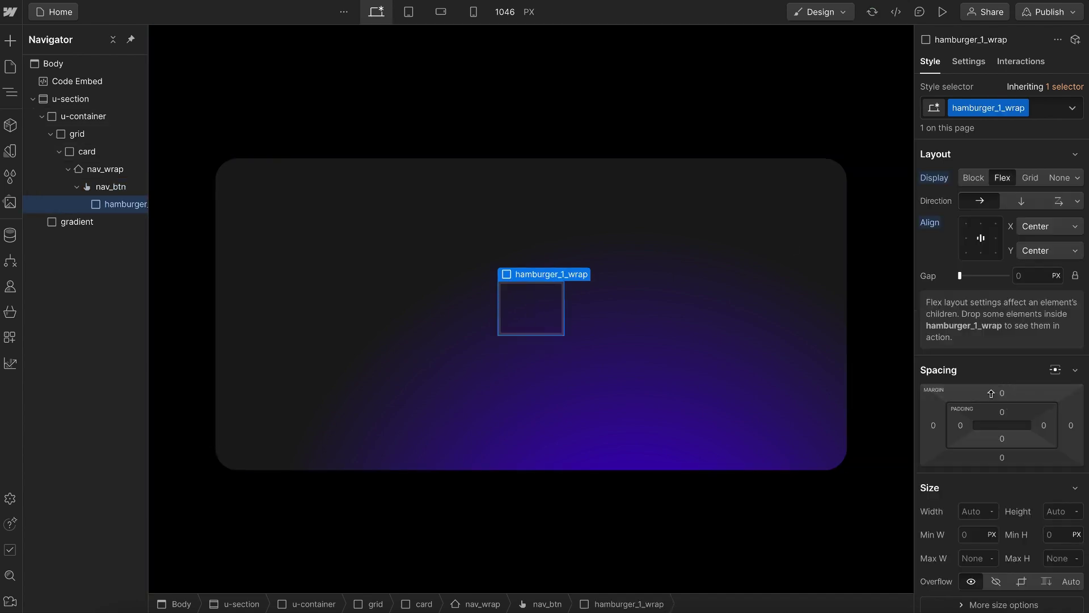
pyautogui.click(973, 512)
pyautogui.write('100%')
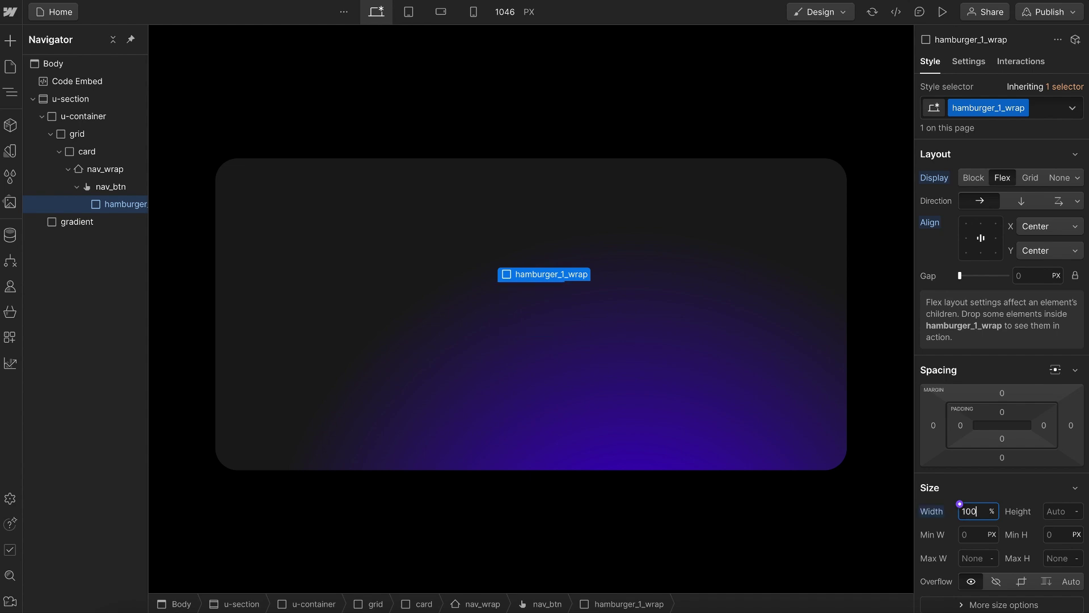
pyautogui.click(1054, 513)
# Give the wrap 100% height and insert a Div Block classed hamburger_1_line inside it
pyautogui.write('100%')
pyautogui.hotkey('ctrl', 'k')
pyautogui.write('d')
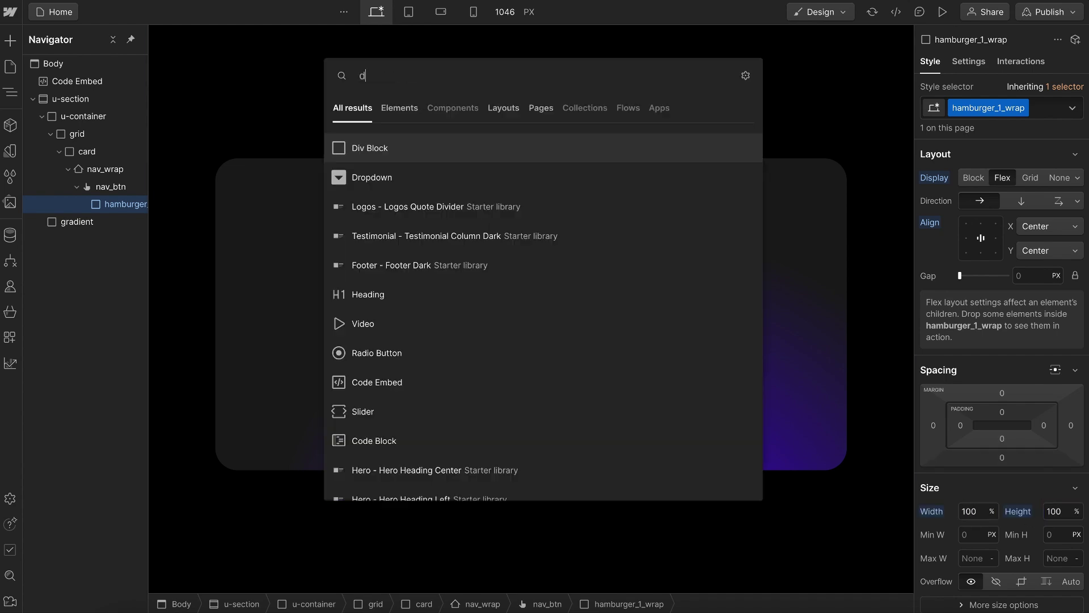
pyautogui.press('Return')
pyautogui.hotkey('ctrl', 'Return')
pyautogui.write('hamburger_1_')
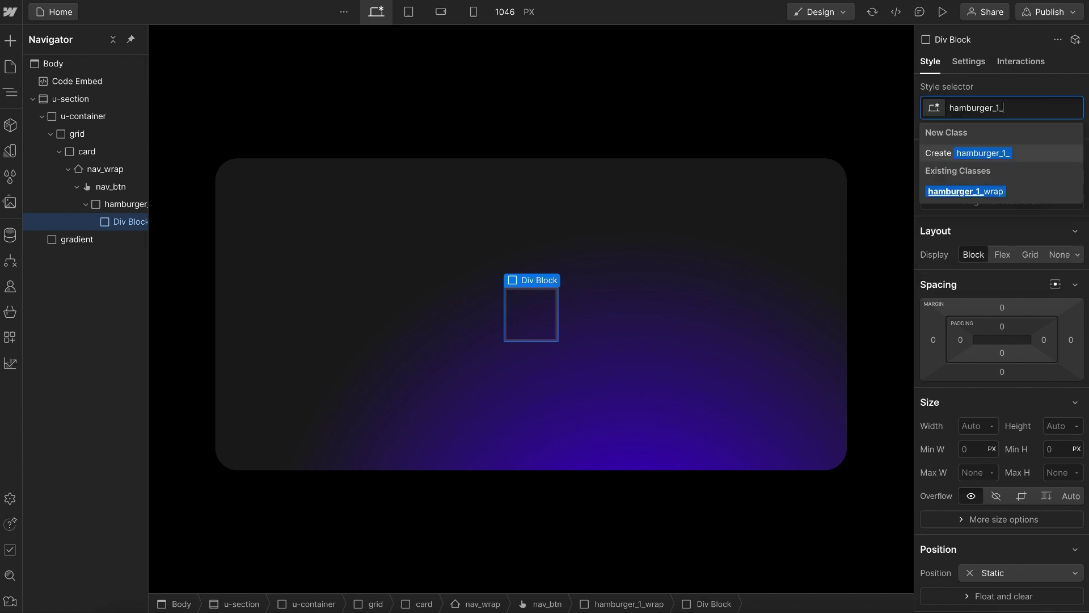
pyautogui.write('line')
pyautogui.press('Return')
pyautogui.press('Escape')
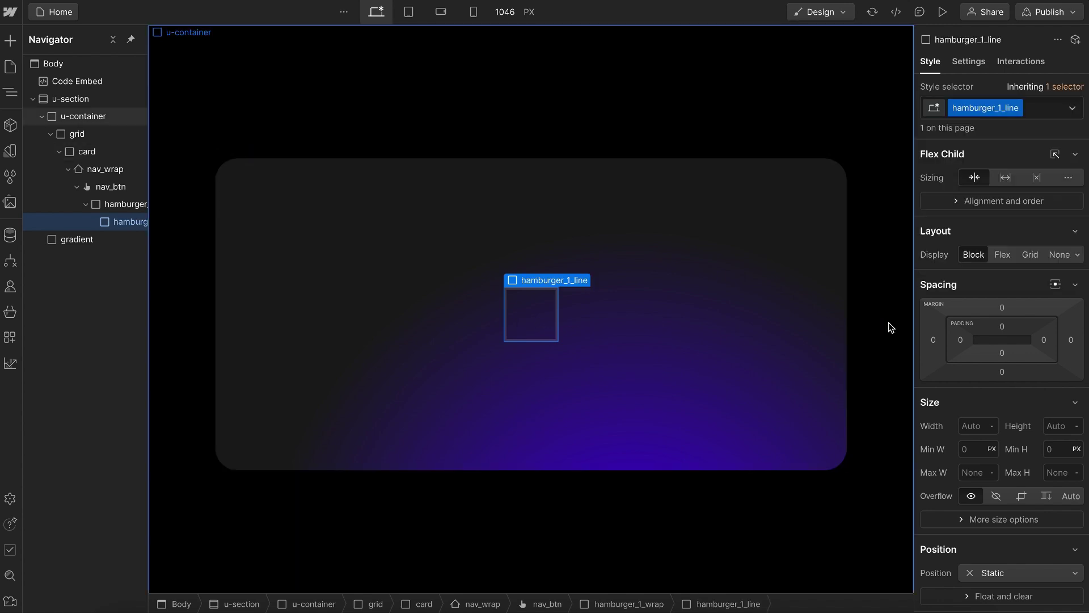
# Size hamburger_1_line to 100% width and 0.2rem height
pyautogui.click(978, 425)
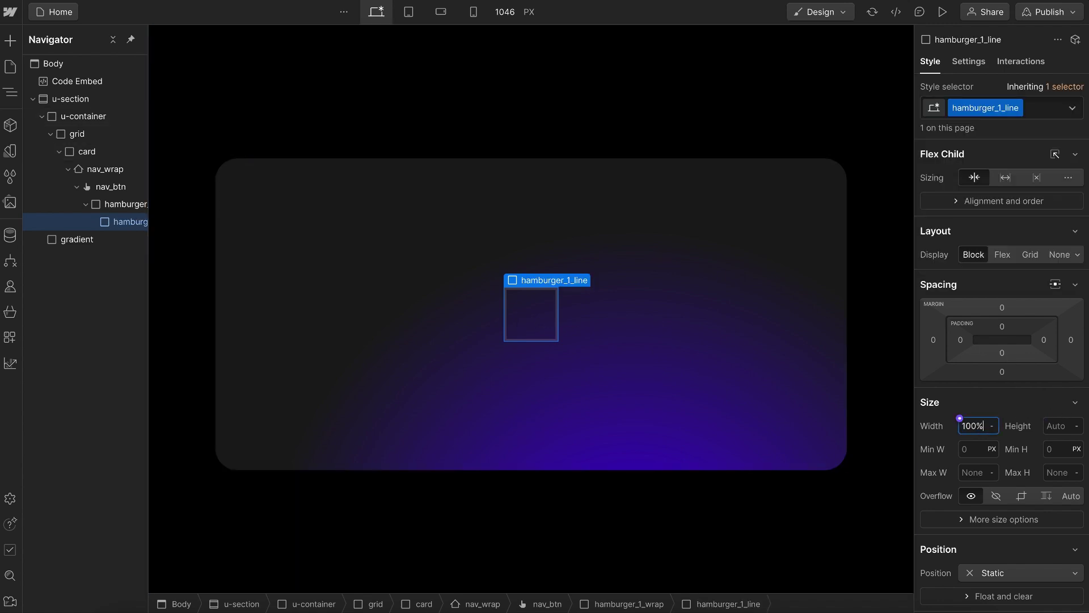
pyautogui.write('100%')
pyautogui.press('Return')
pyautogui.click(1063, 428)
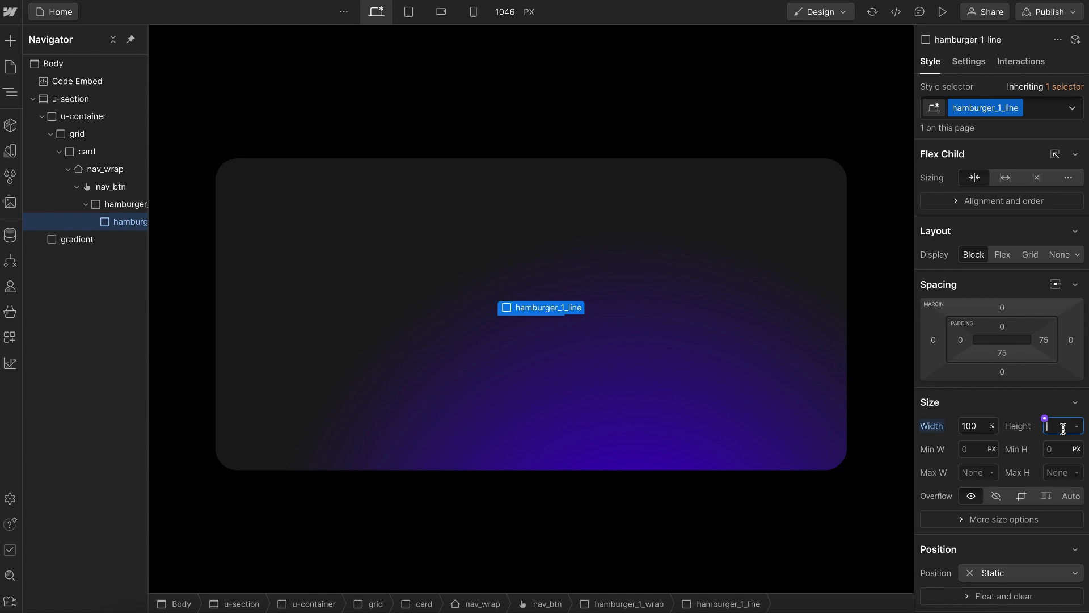
pyautogui.write('0.2rem')
pyautogui.press('Return')
# Fill the line's background with currentColor and duplicate it into a second line
pyautogui.scroll(-6, 1008, 423)
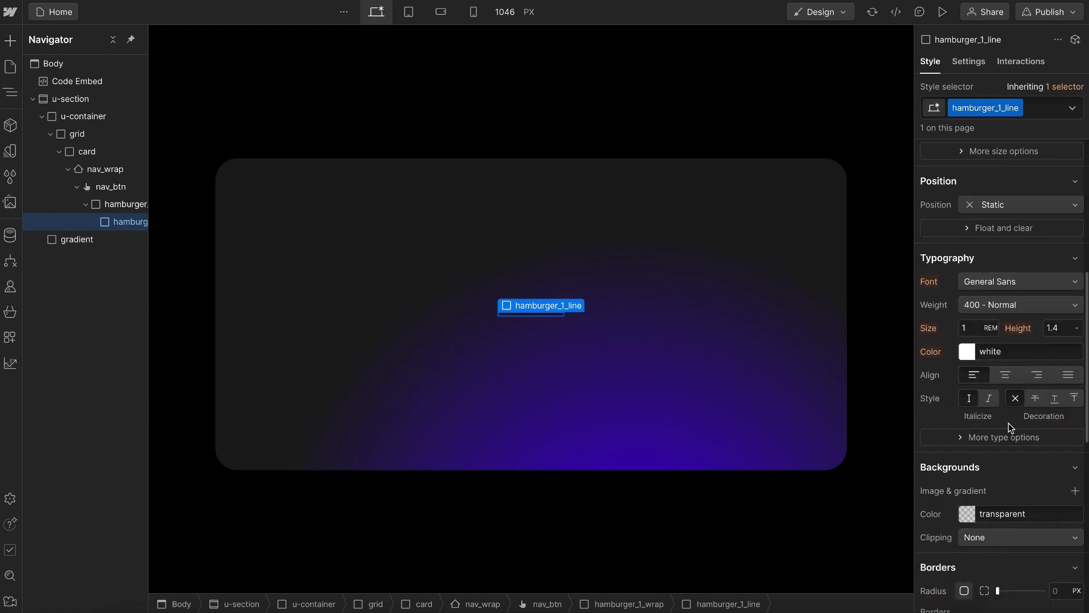
pyautogui.scroll(-2, 1009, 424)
pyautogui.click(967, 426)
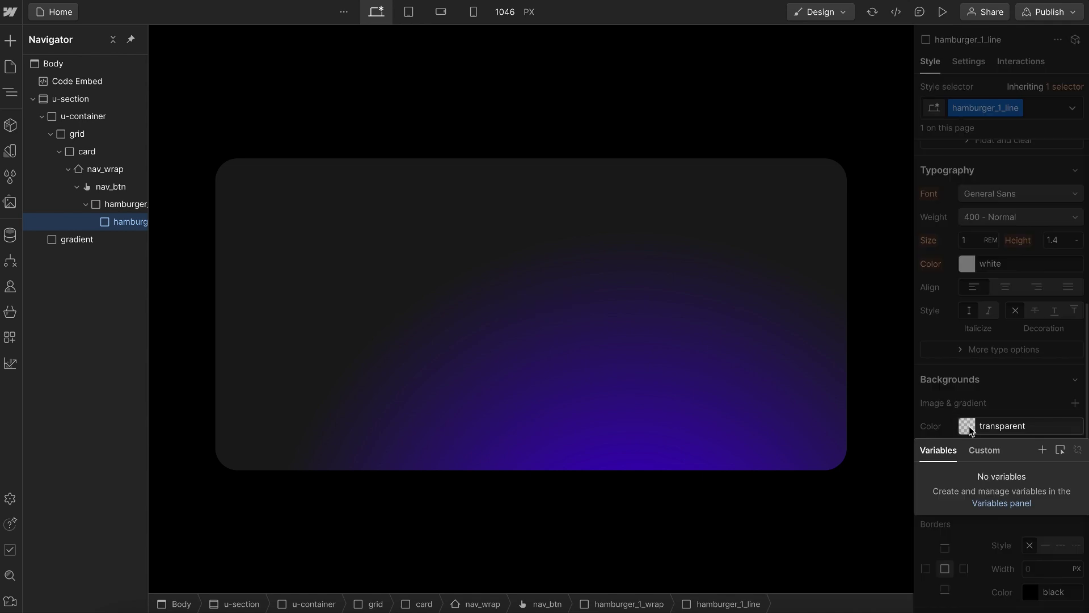
pyautogui.click(982, 452)
pyautogui.write('current')
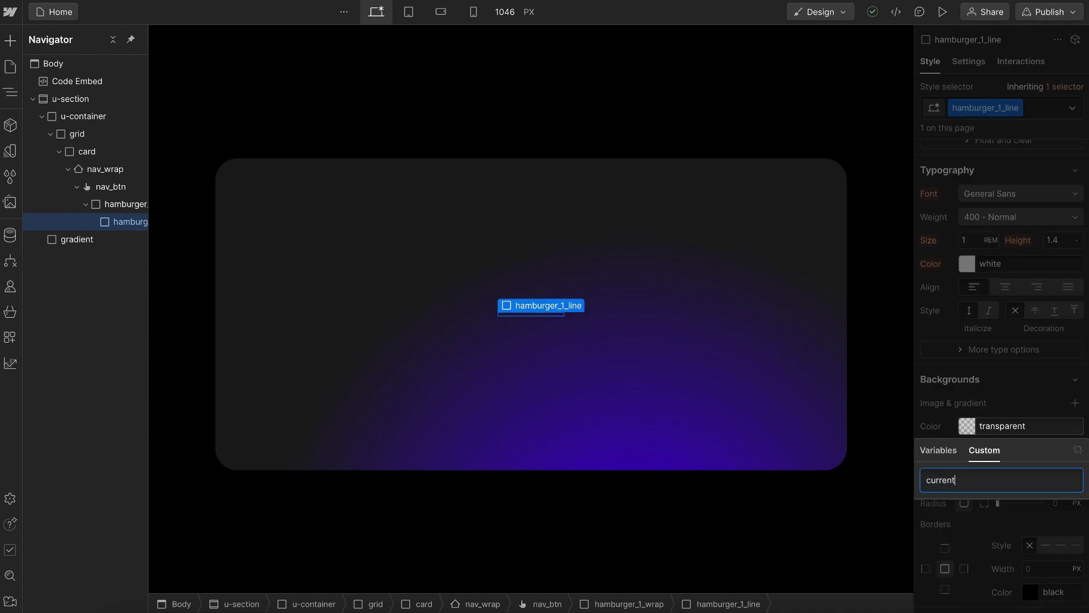
pyautogui.write('Color')
pyautogui.click(952, 371)
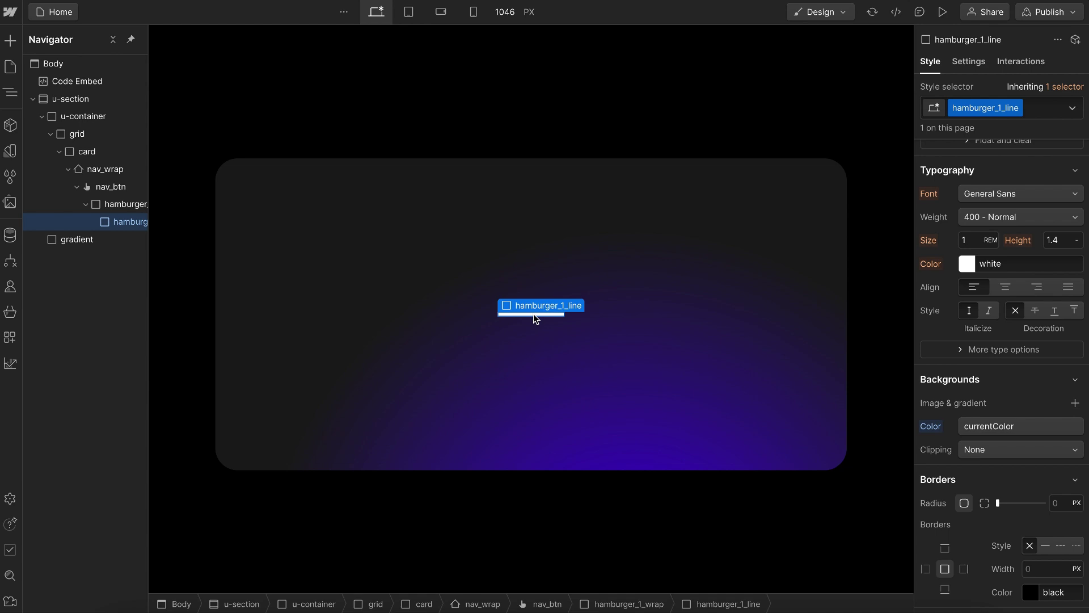
pyautogui.press('super+d')
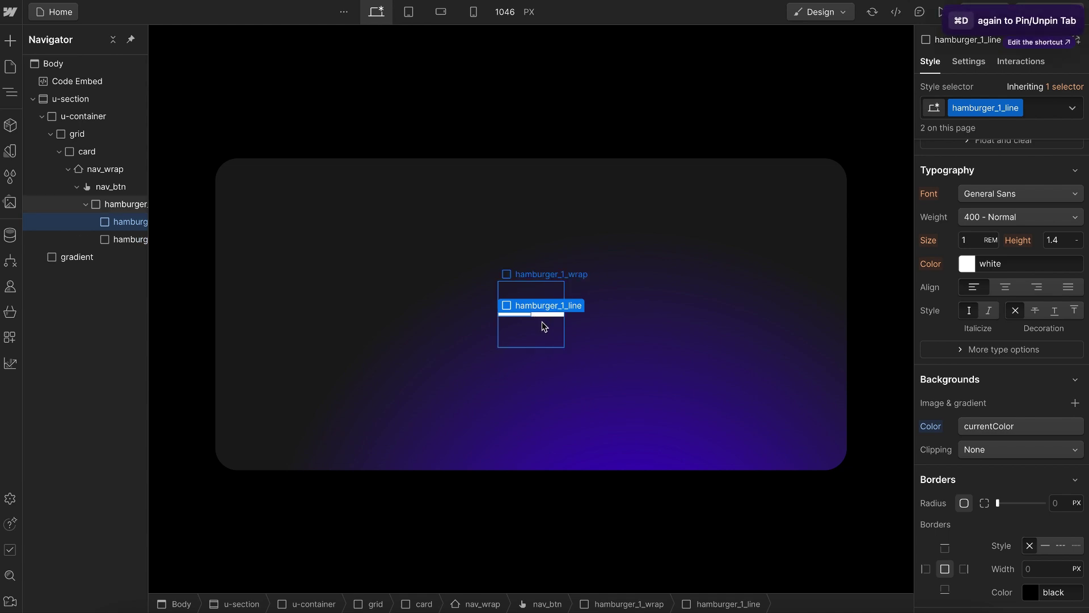
pyautogui.click(540, 329)
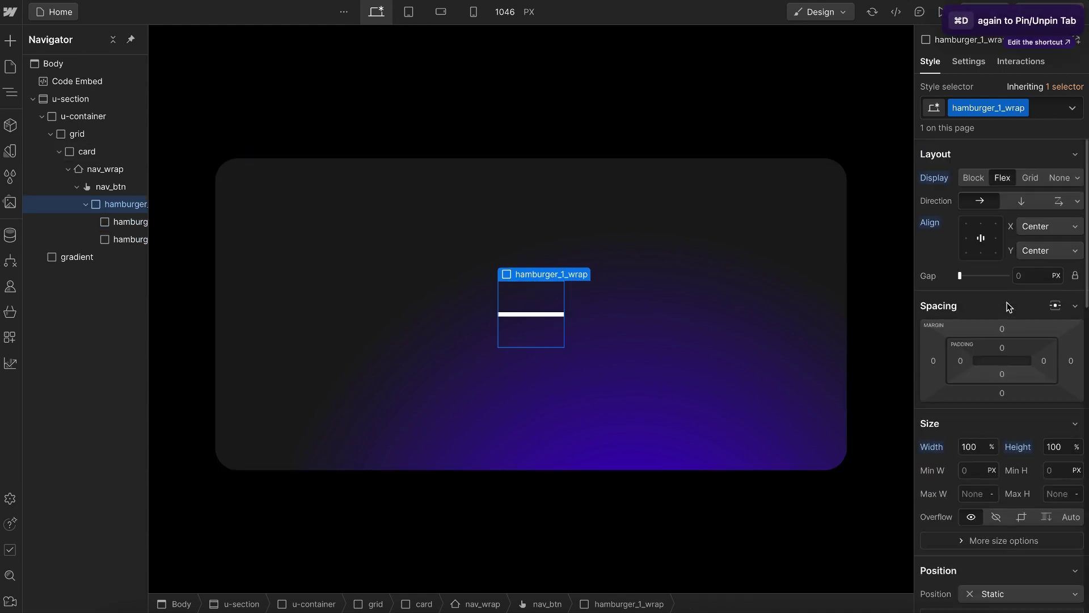
# Stack the wrap's lines in a column and give the lines combo classes is-1 and is-2
pyautogui.click(1021, 201)
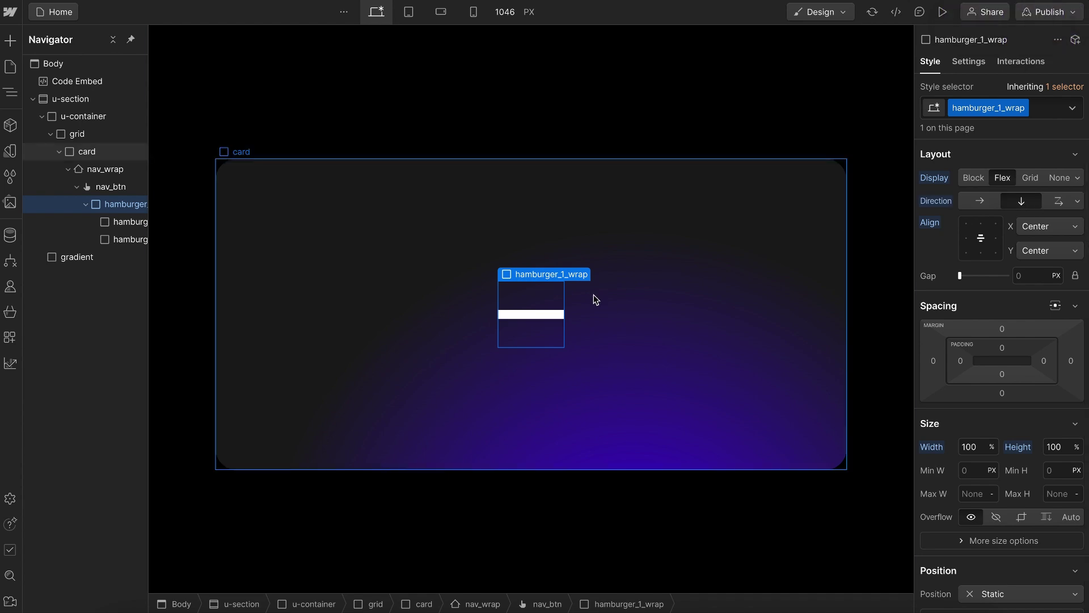
pyautogui.click(553, 315)
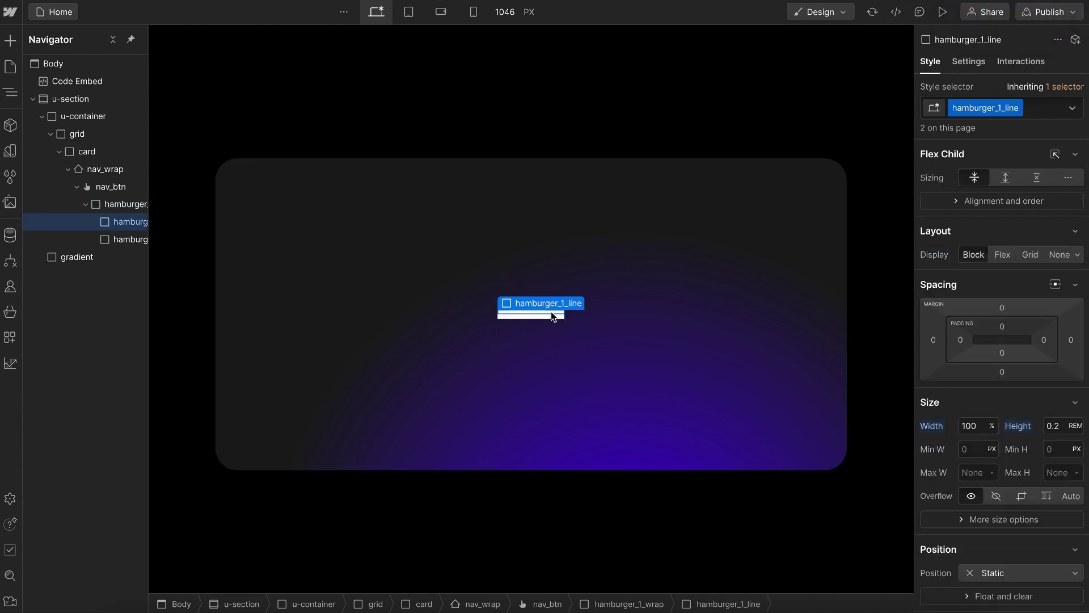
pyautogui.press('super+Return')
pyautogui.write('is-1')
pyautogui.press('Return')
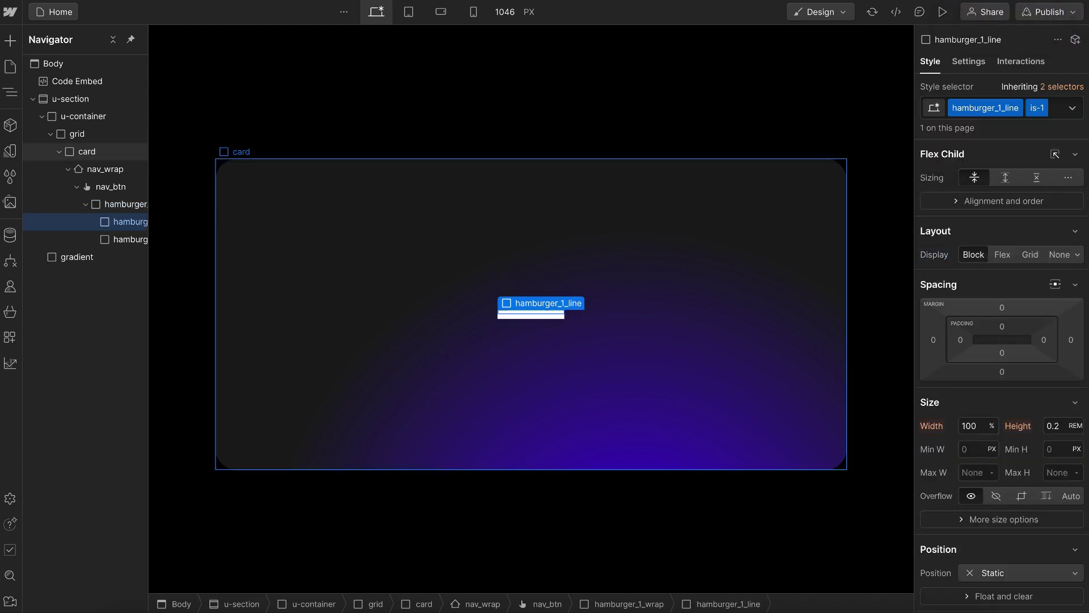
pyautogui.click(549, 318)
pyautogui.press('super+Return')
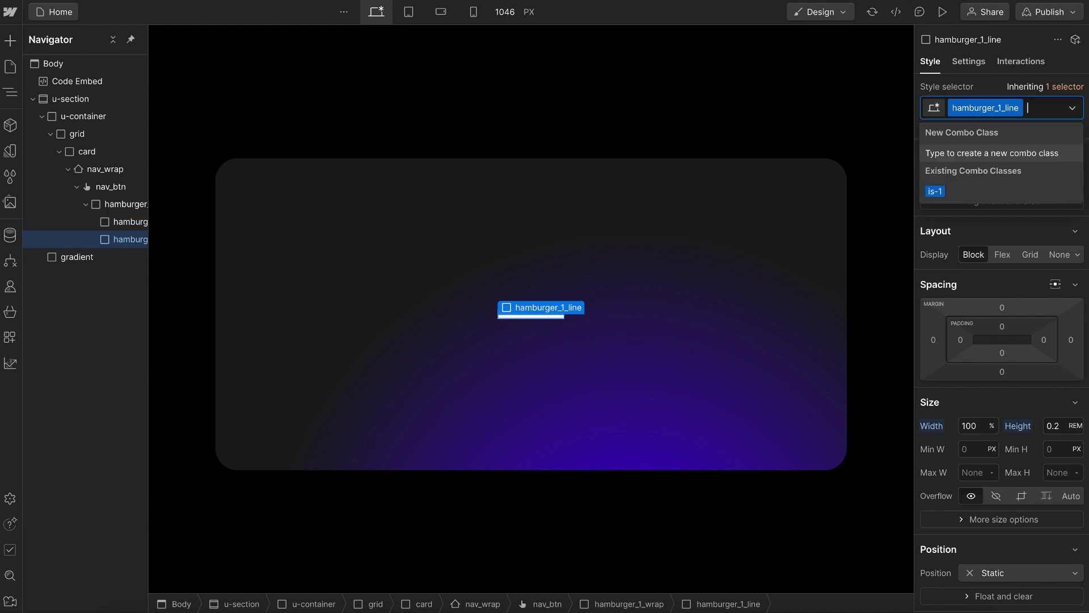
pyautogui.write('is-2')
pyautogui.press('Return')
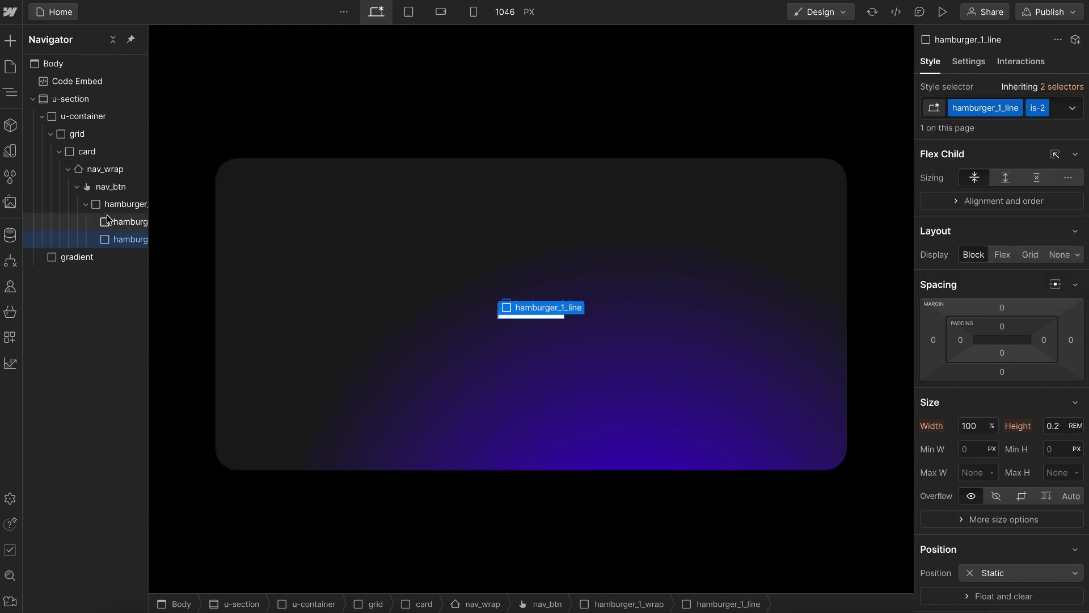
# Add a Move transform of Y 0.1rem to the is-1 line
pyautogui.click(123, 204)
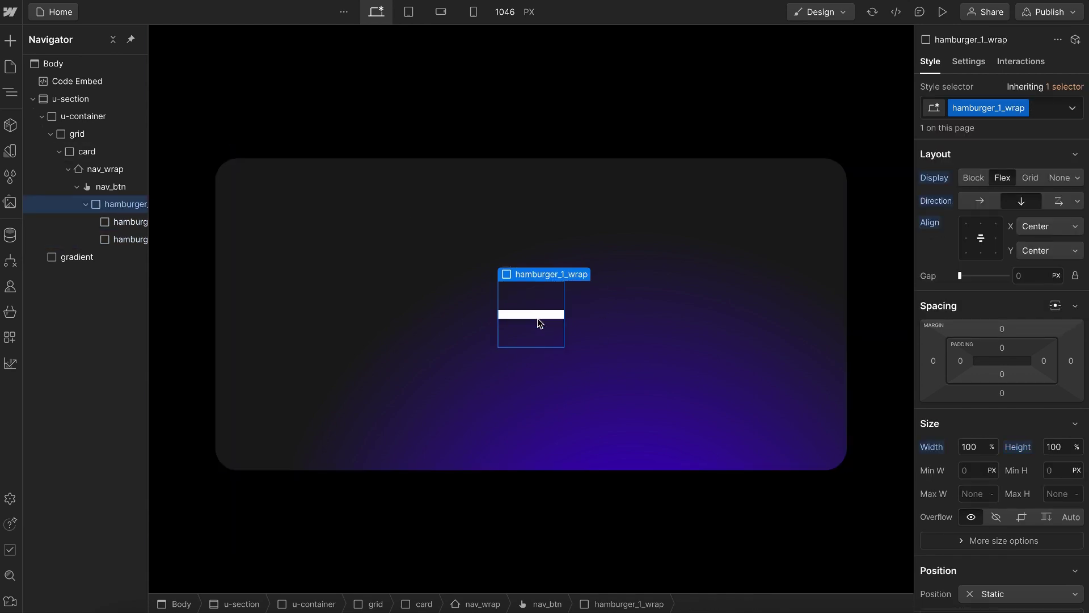
pyautogui.click(555, 313)
pyautogui.scroll(-10, 952, 393)
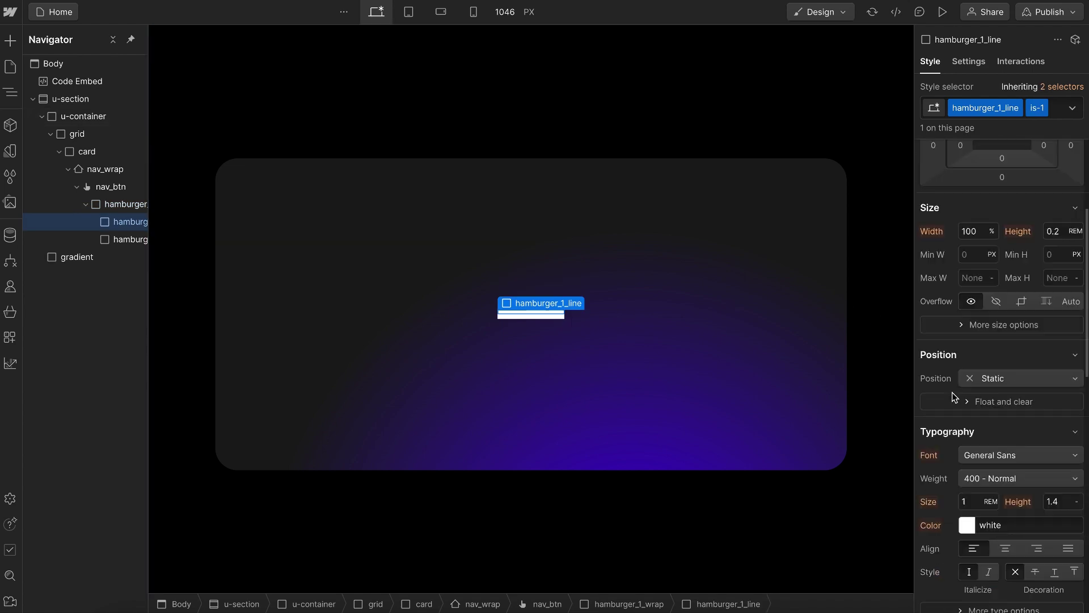
pyautogui.click(1076, 330)
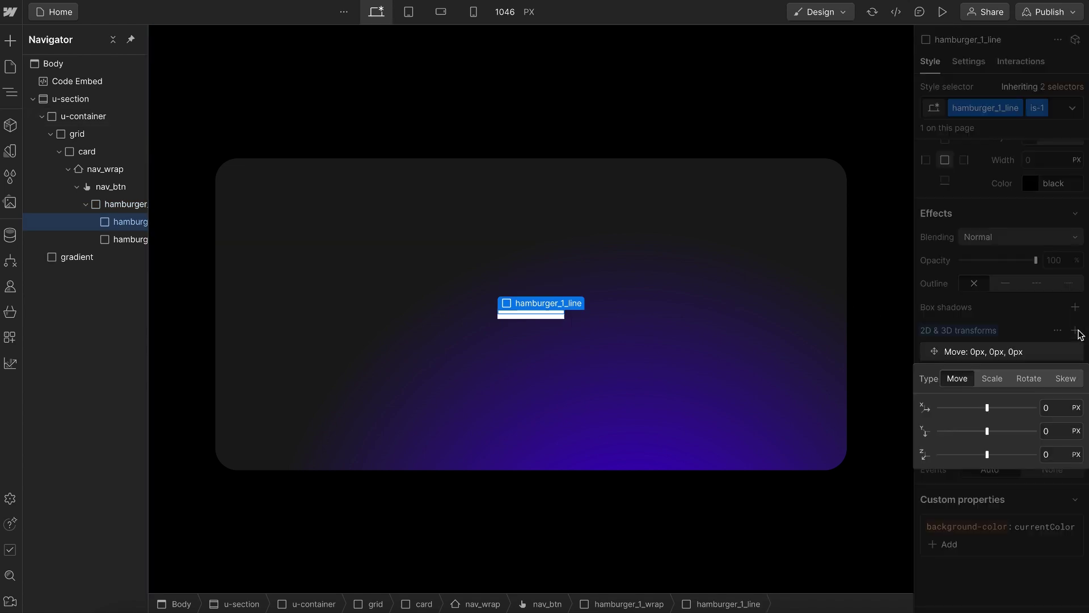
pyautogui.click(1056, 408)
pyautogui.click(1051, 432)
pyautogui.write('0.1rem')
pyautogui.press('Return')
pyautogui.press('Escape')
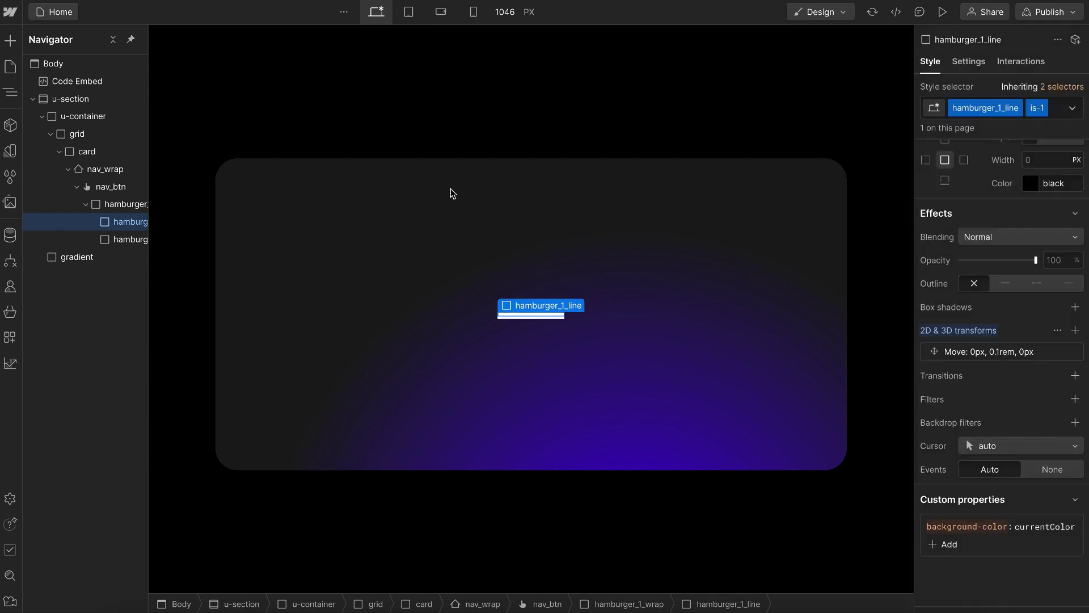
# Add a Move transform of Y -0.1rem to the is-2 line
pyautogui.click(141, 238)
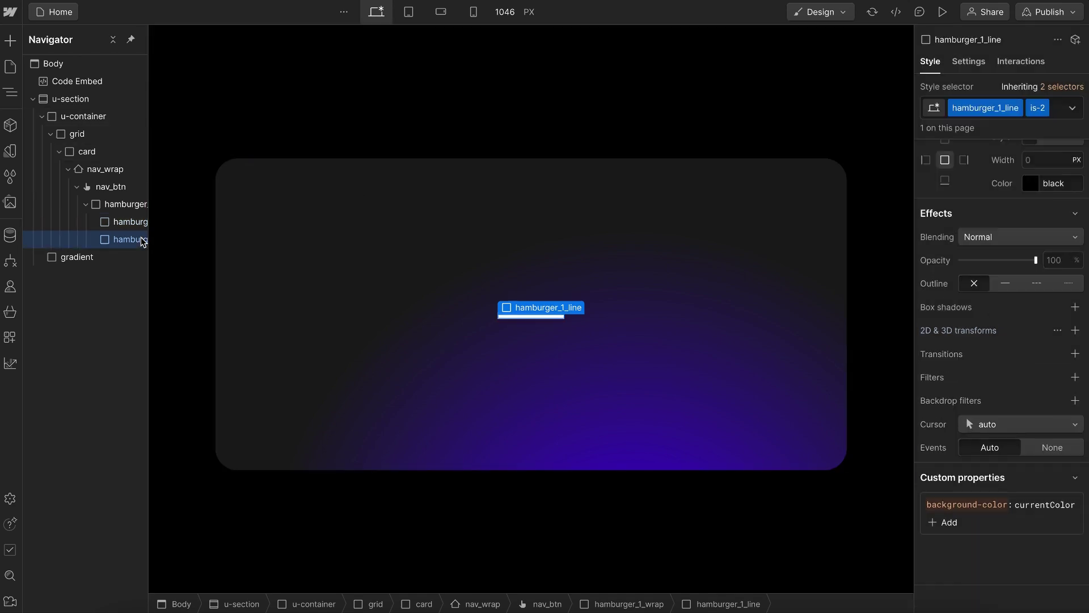
pyautogui.click(1075, 330)
pyautogui.click(1051, 426)
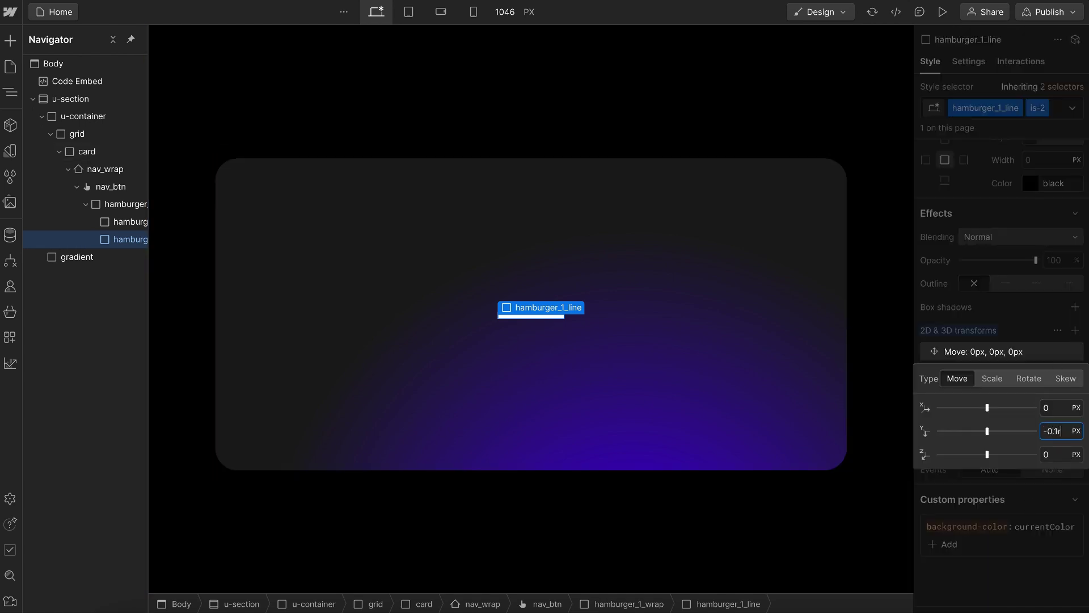
pyautogui.write('0.1rem')
pyautogui.press('Return')
pyautogui.write('-0.1')
pyautogui.press('Escape')
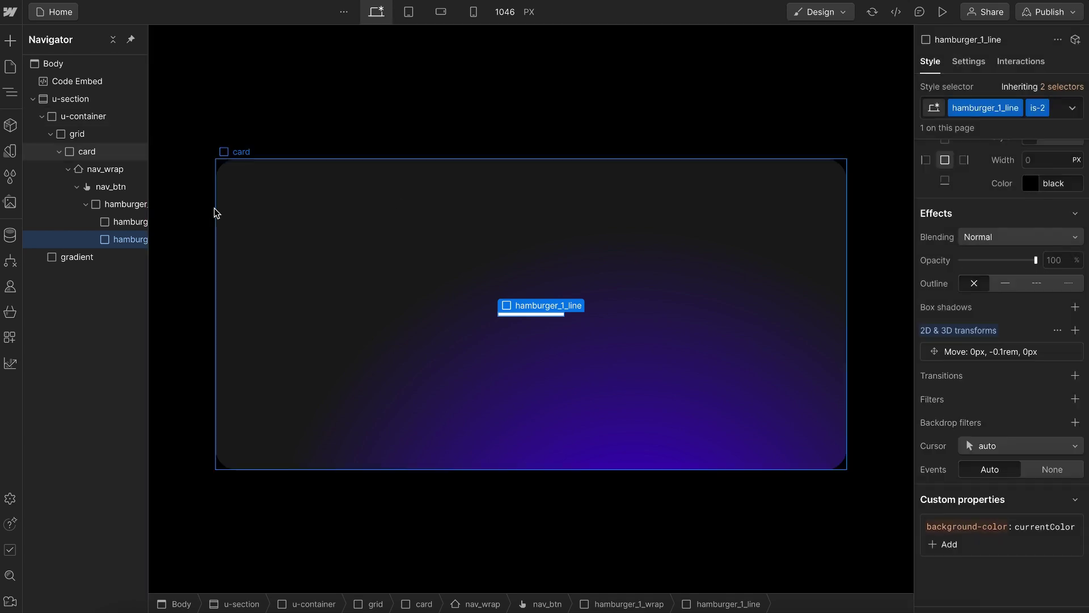
pyautogui.click(117, 205)
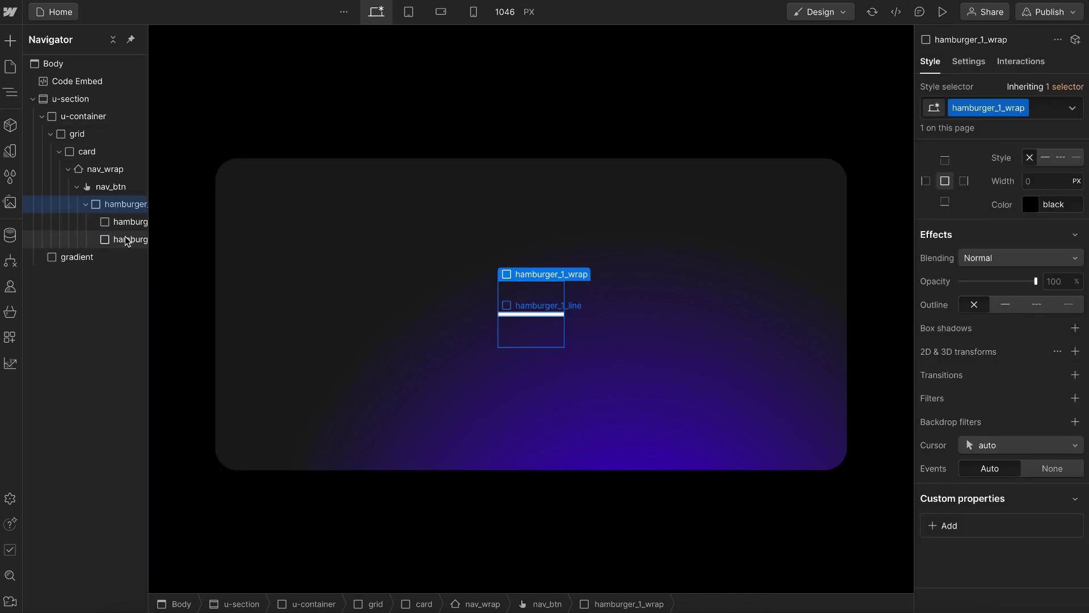
pyautogui.click(126, 221)
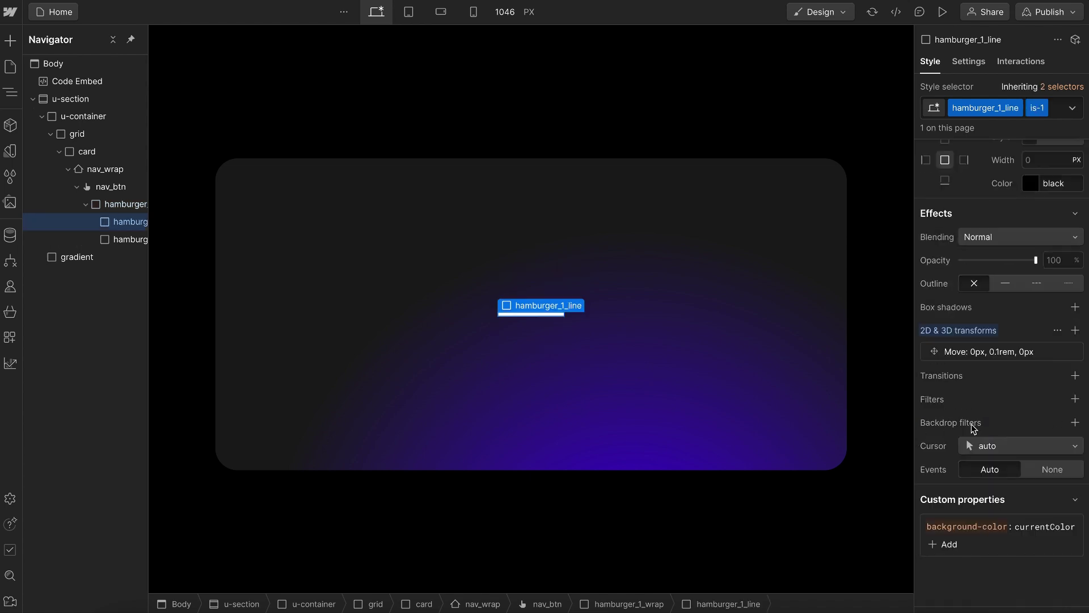
# Add a 45° Z rotation transform to the first hamburger line
pyautogui.click(1077, 332)
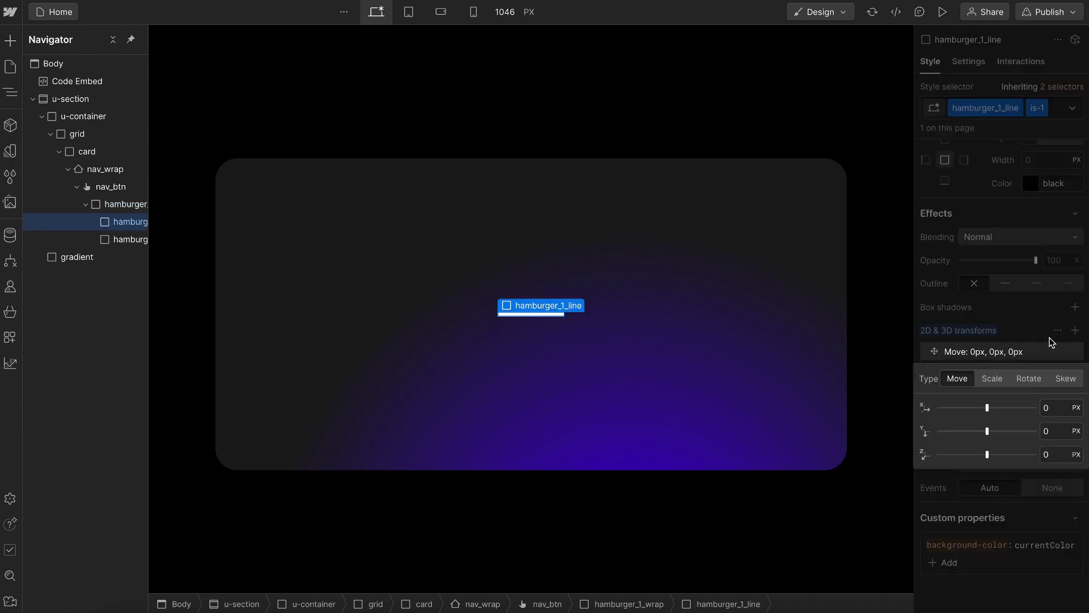
pyautogui.click(1022, 379)
pyautogui.click(1054, 451)
pyautogui.write('45')
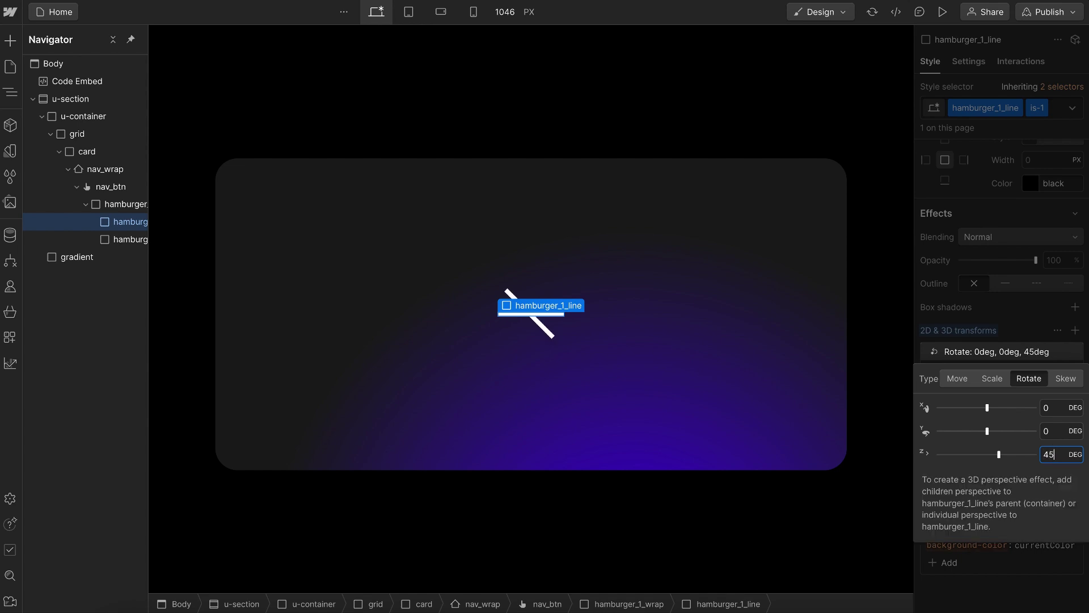
pyautogui.click(1005, 305)
# Try several Move Y offsets on the first line (3, 5, -4, 0, -1), leaving 2
pyautogui.click(982, 375)
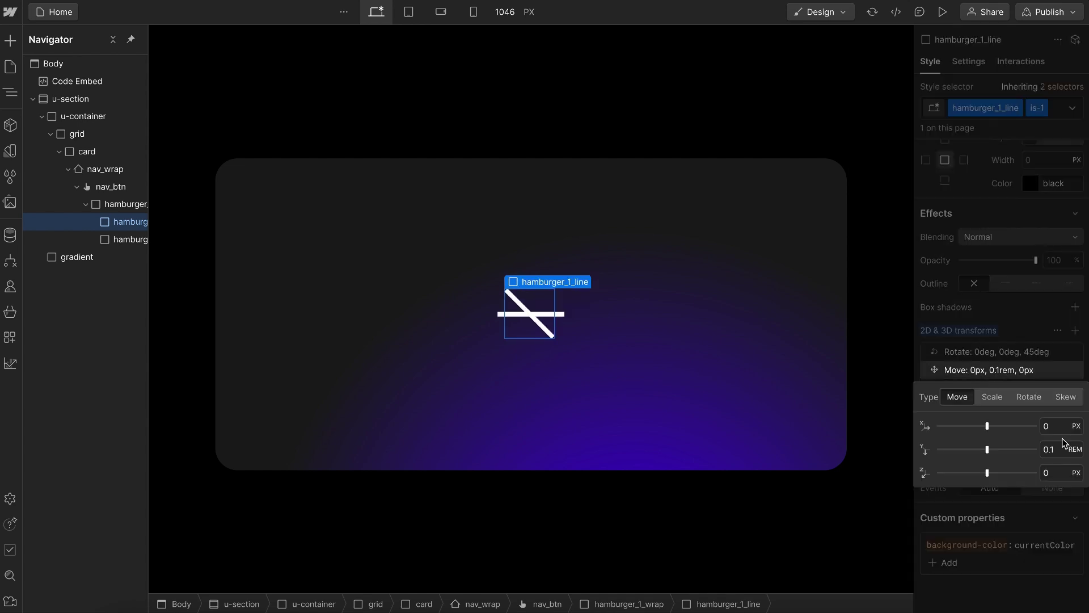
pyautogui.click(1055, 448)
pyautogui.write('3')
pyautogui.press('BackSpace')
pyautogui.write('5')
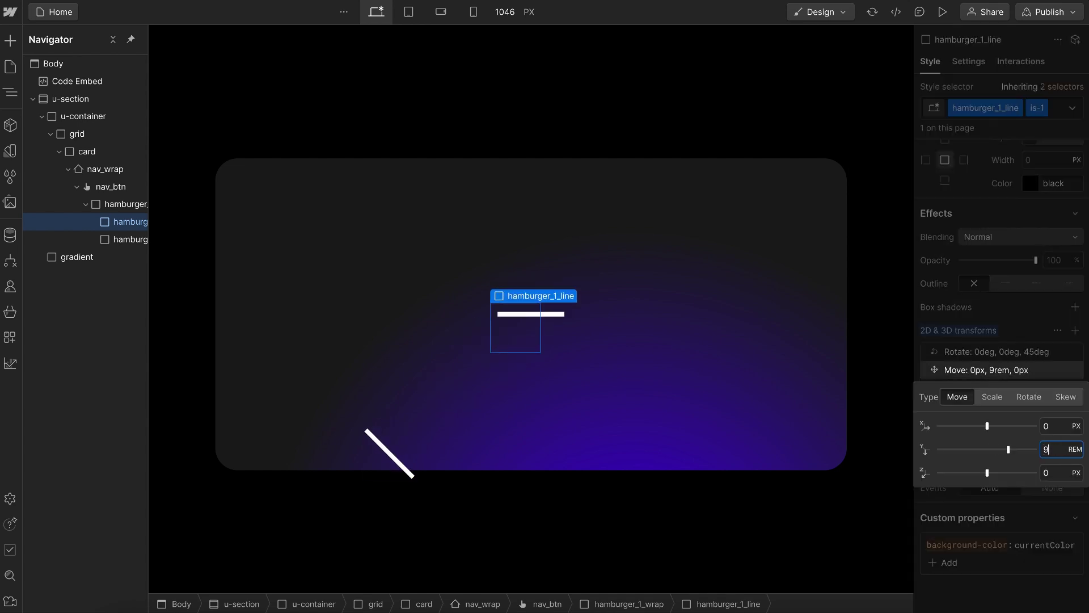
pyautogui.press('BackSpace')
pyautogui.write('-4')
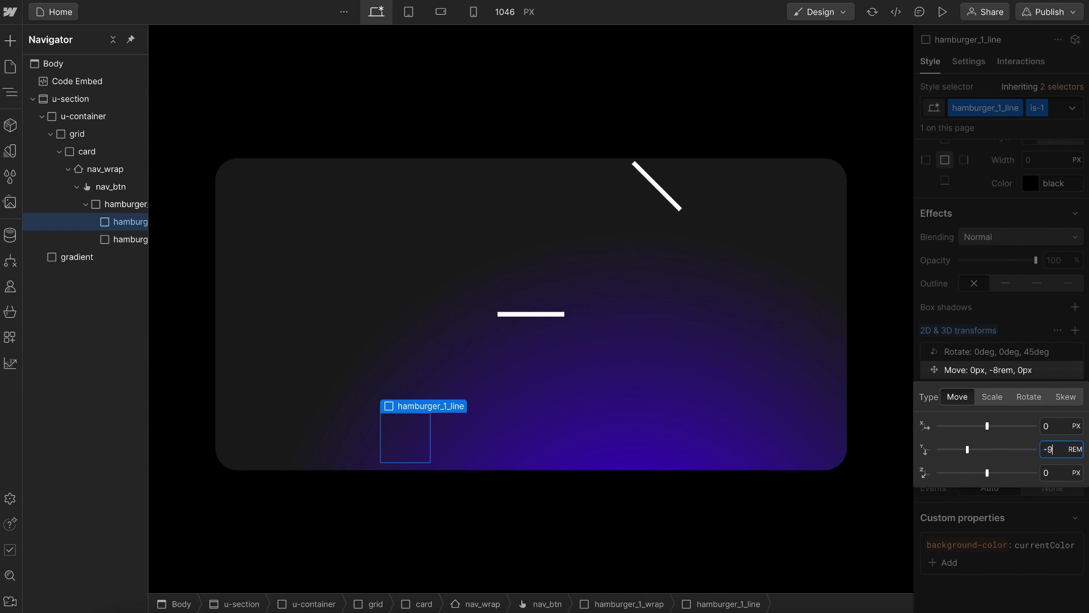
pyautogui.press('BackSpace')
pyautogui.press('BackSpace')
pyautogui.write('0')
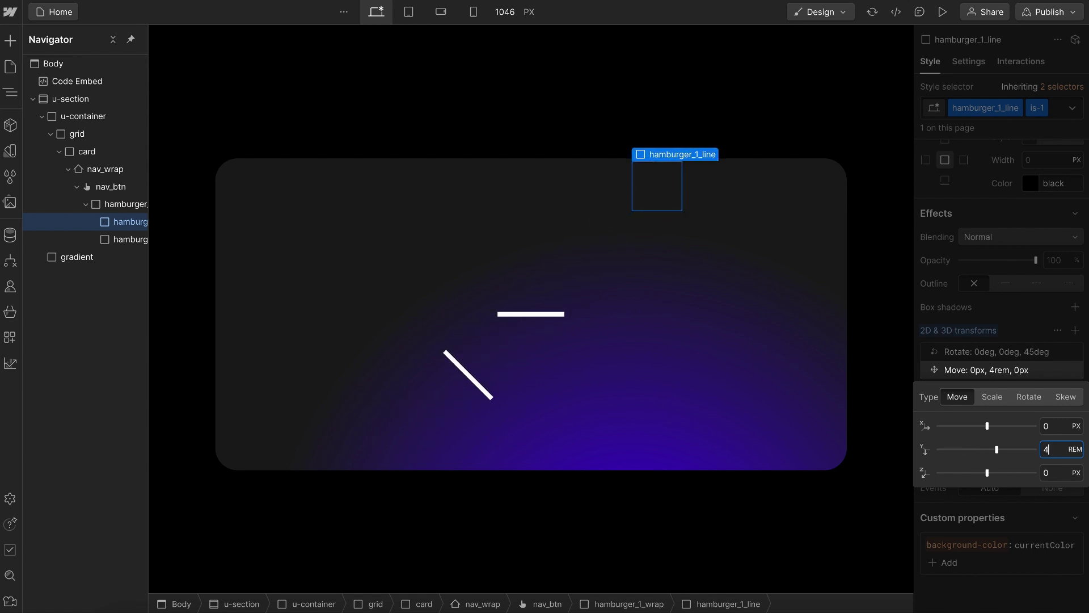
pyautogui.press('BackSpace')
pyautogui.write('-1')
pyautogui.press('BackSpace')
pyautogui.press('BackSpace')
pyautogui.write('0')
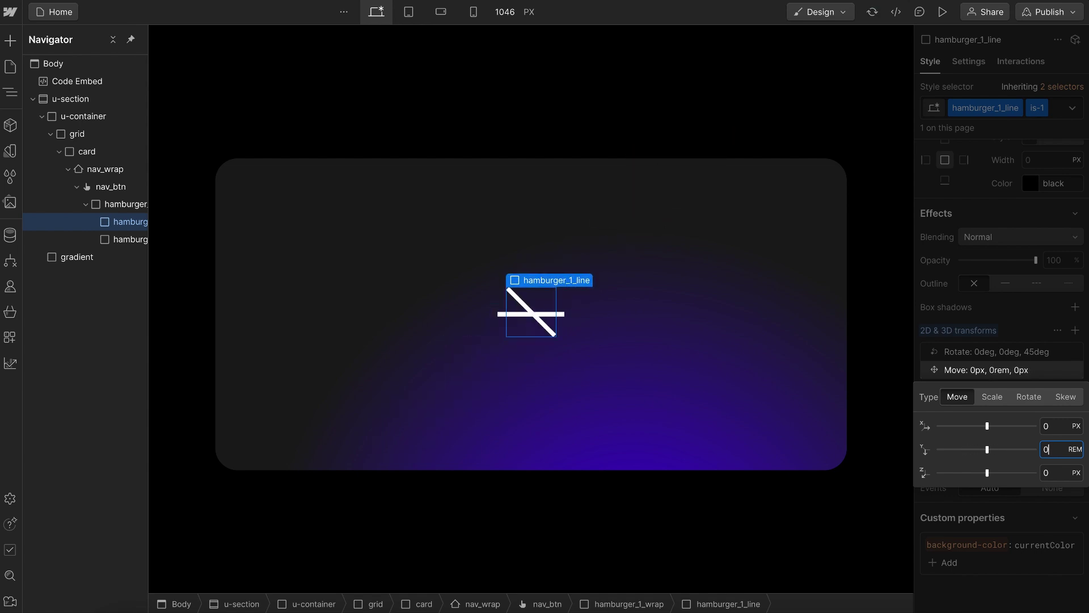
pyautogui.press('BackSpace')
pyautogui.write('2')
pyautogui.click(999, 319)
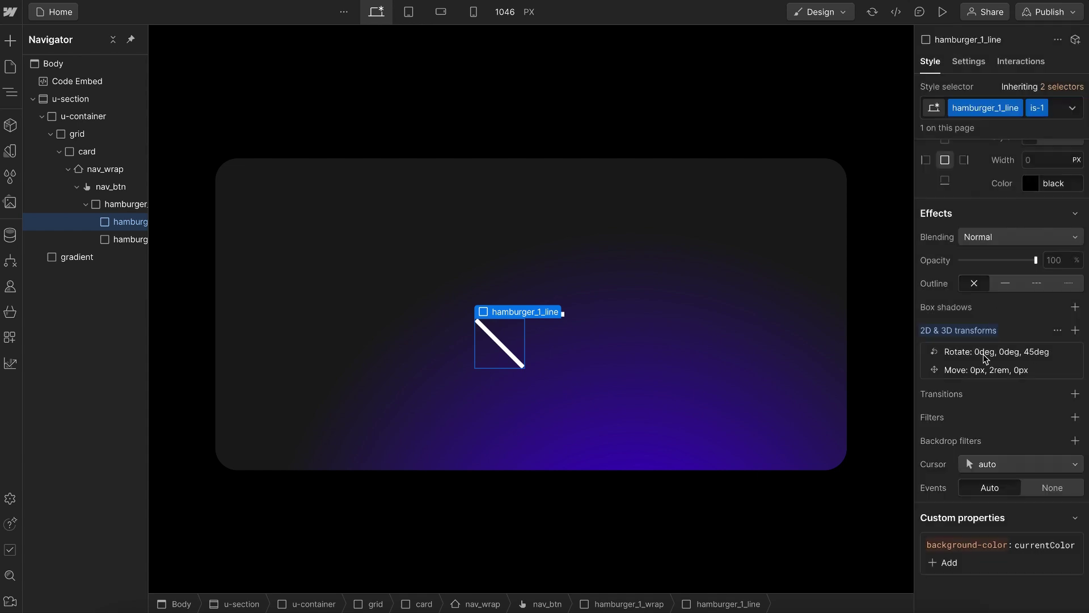
# Reorder the first line's Move above Rotate and set its Y offset to 0.1rem
pyautogui.moveTo(926, 370); pyautogui.dragTo(955, 353)
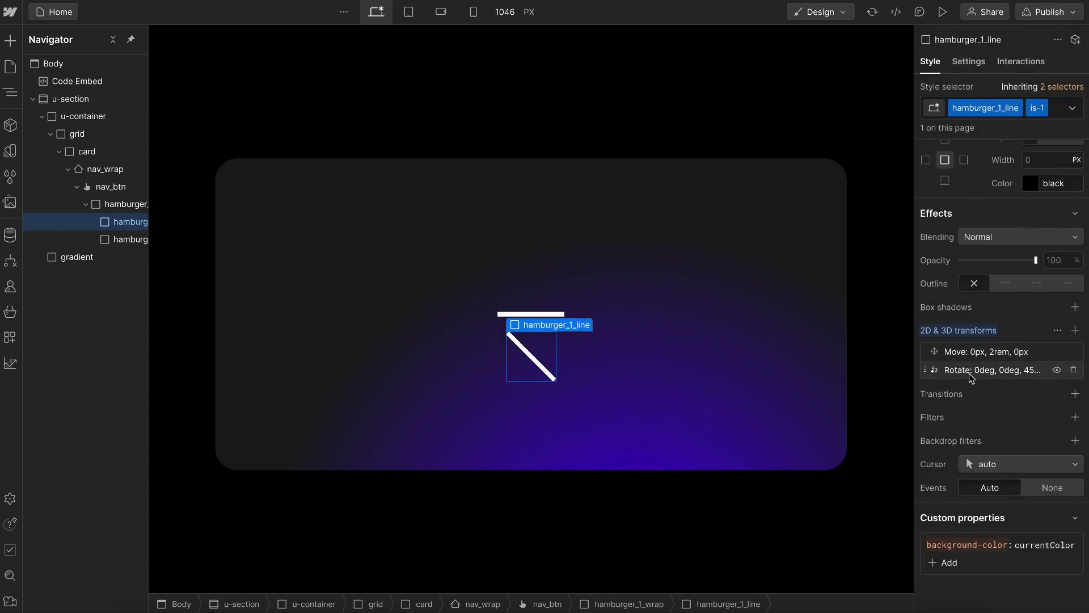
pyautogui.click(986, 352)
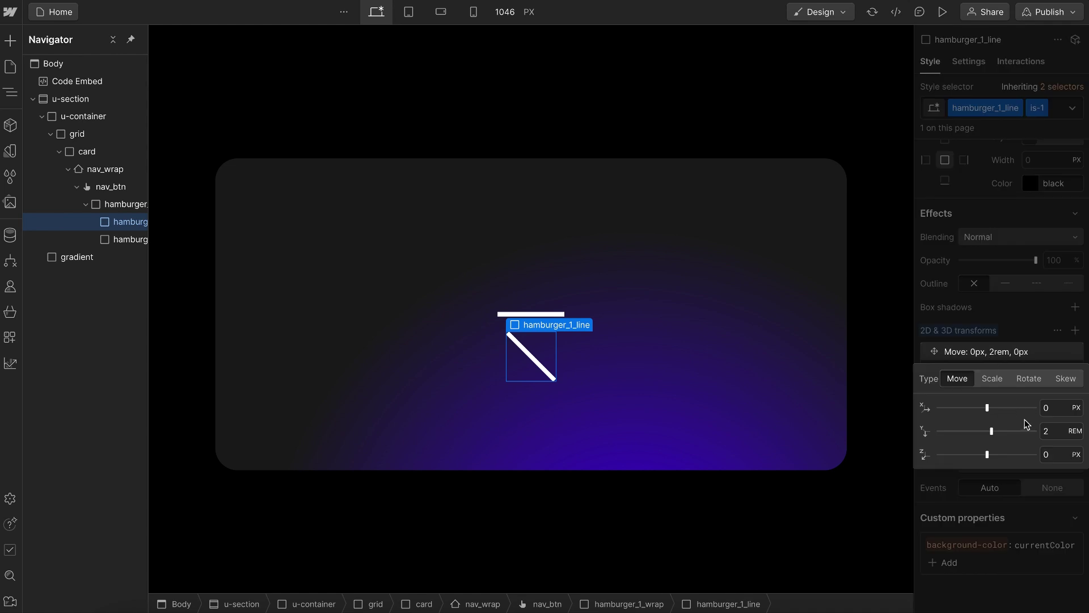
pyautogui.click(1057, 432)
pyautogui.write('-4')
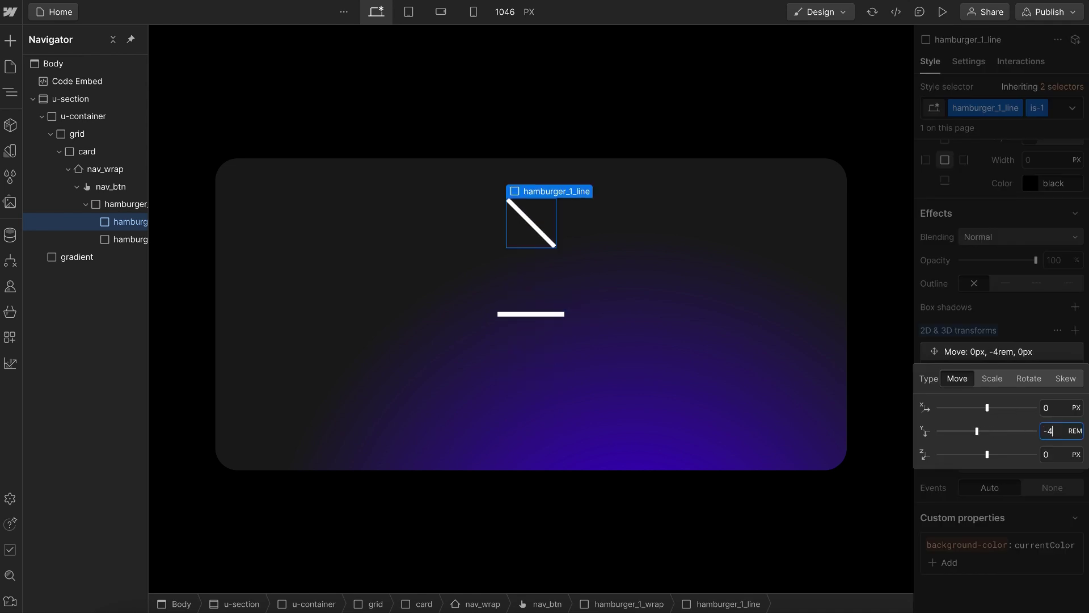
pyautogui.press('Up')
pyautogui.press('Up')
pyautogui.press('Up')
pyautogui.press('Up')
pyautogui.press('Up')
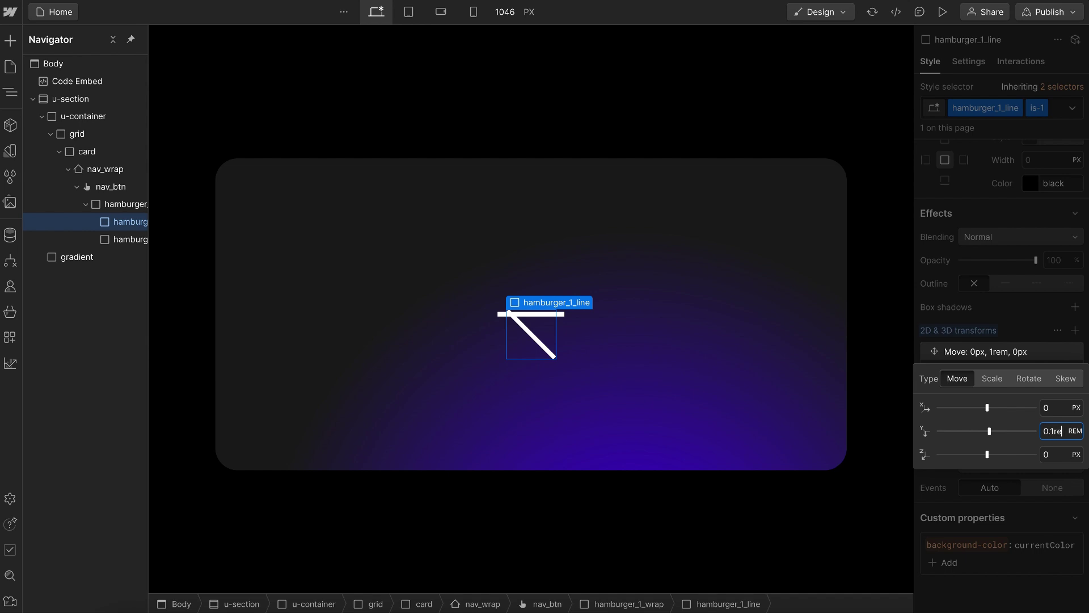
pyautogui.write('0.1re')
pyautogui.press('Return')
pyautogui.press('Escape')
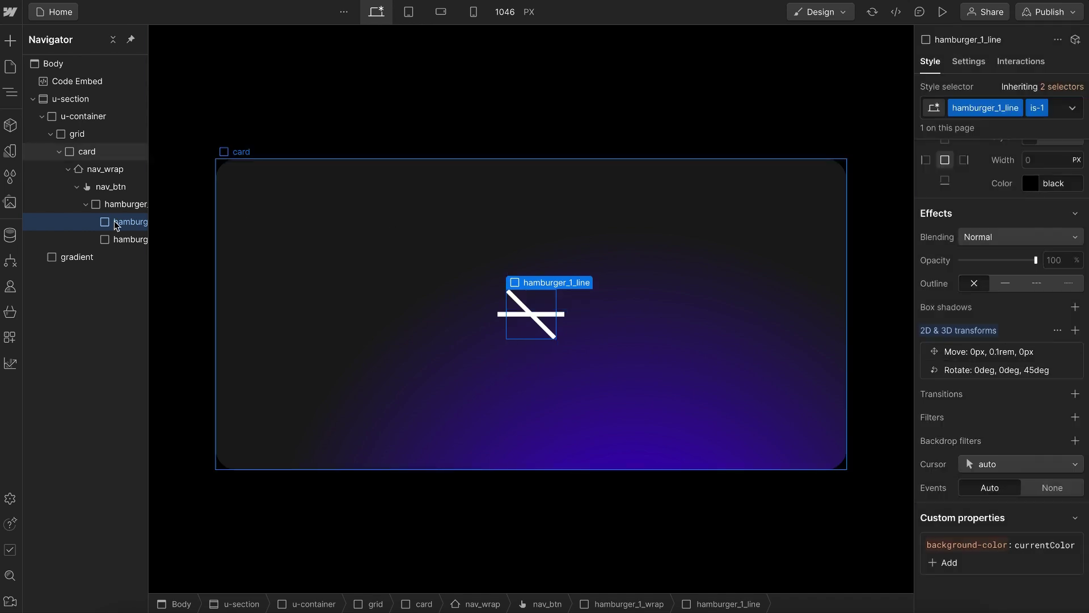
pyautogui.click(112, 240)
# Add a -45° Z rotation after the second line's Move transform
pyautogui.click(1014, 355)
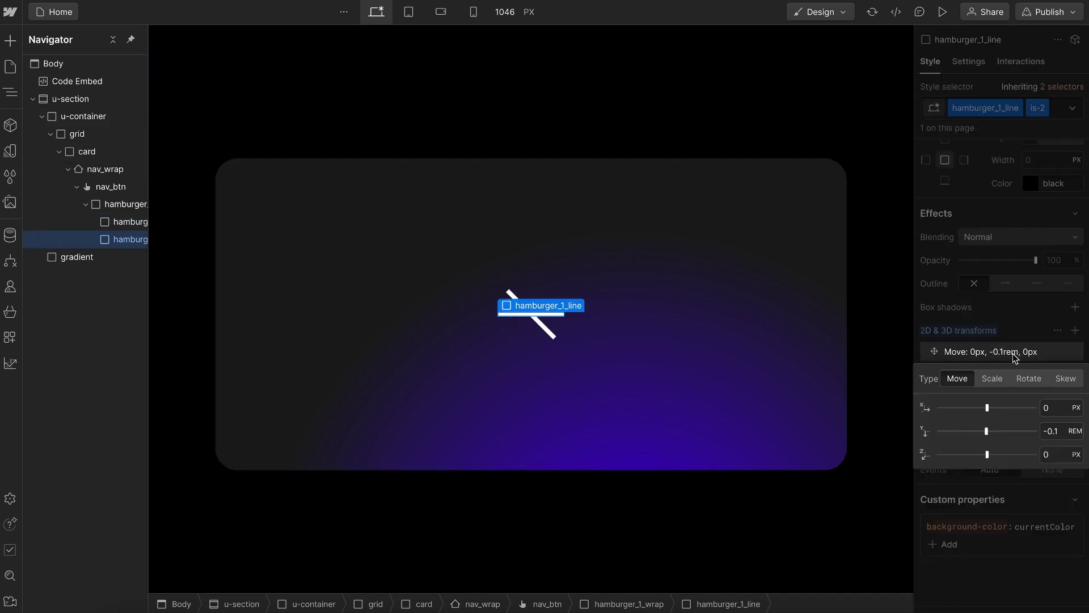
pyautogui.click(1075, 330)
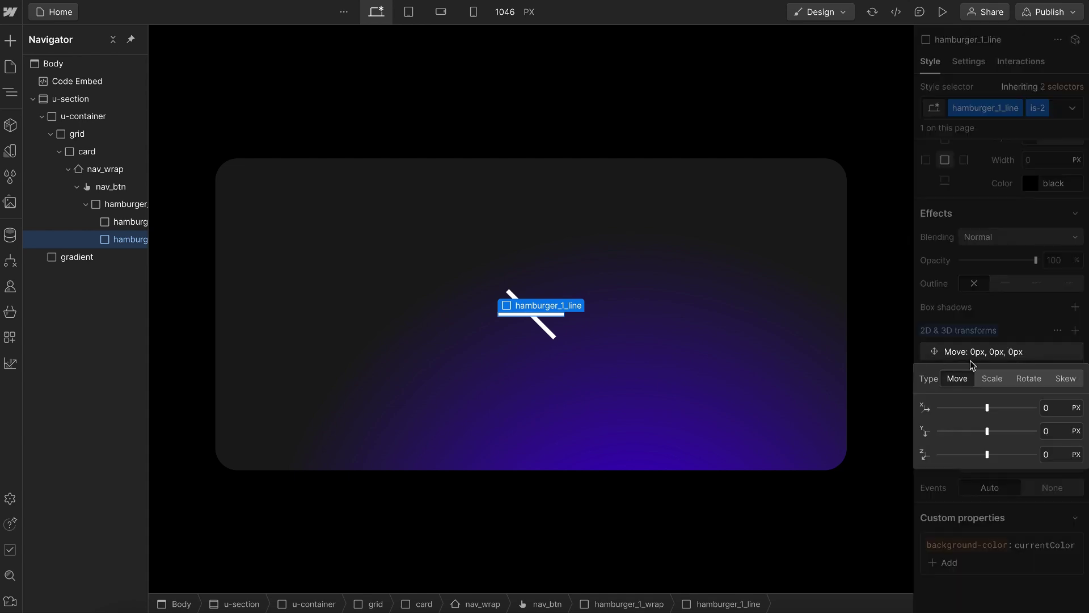
pyautogui.click(957, 351)
pyautogui.moveTo(926, 352); pyautogui.dragTo(936, 372)
pyautogui.click(975, 374)
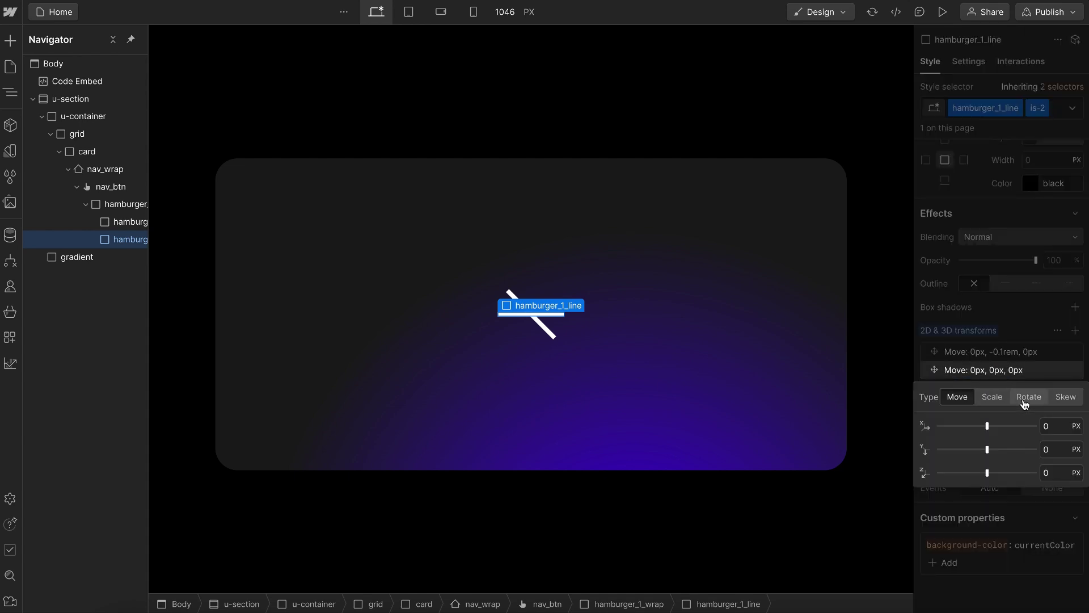
pyautogui.click(1028, 397)
pyautogui.click(1054, 473)
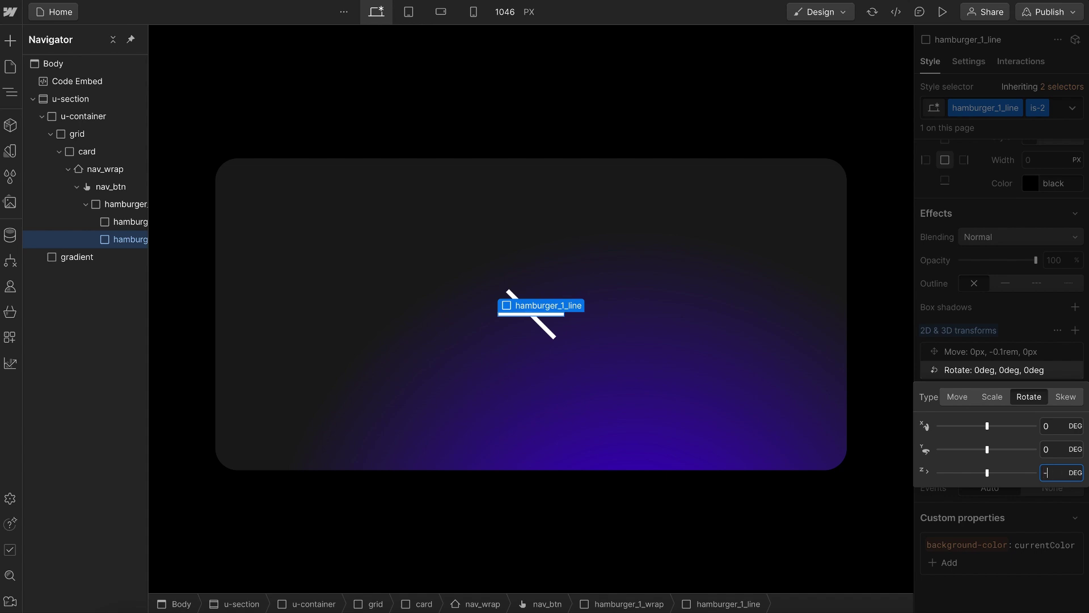
pyautogui.click(1010, 326)
# Give hamburger_1_wrap a 0.5rem gap
pyautogui.click(130, 204)
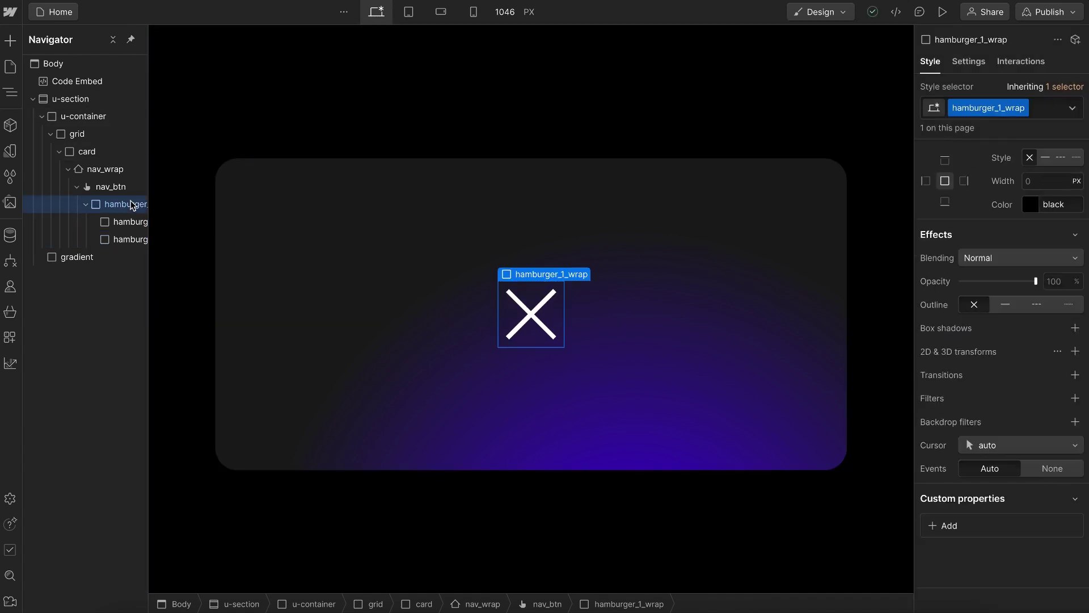
pyautogui.scroll(5, 1038, 293)
pyautogui.scroll(8, 1033, 287)
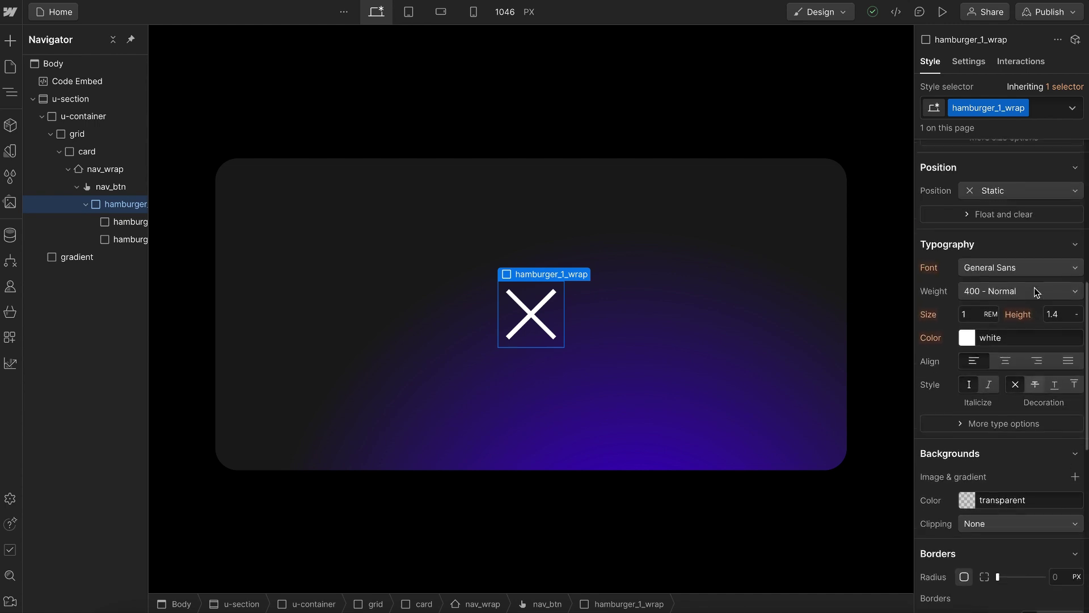
pyautogui.scroll(2, 1038, 321)
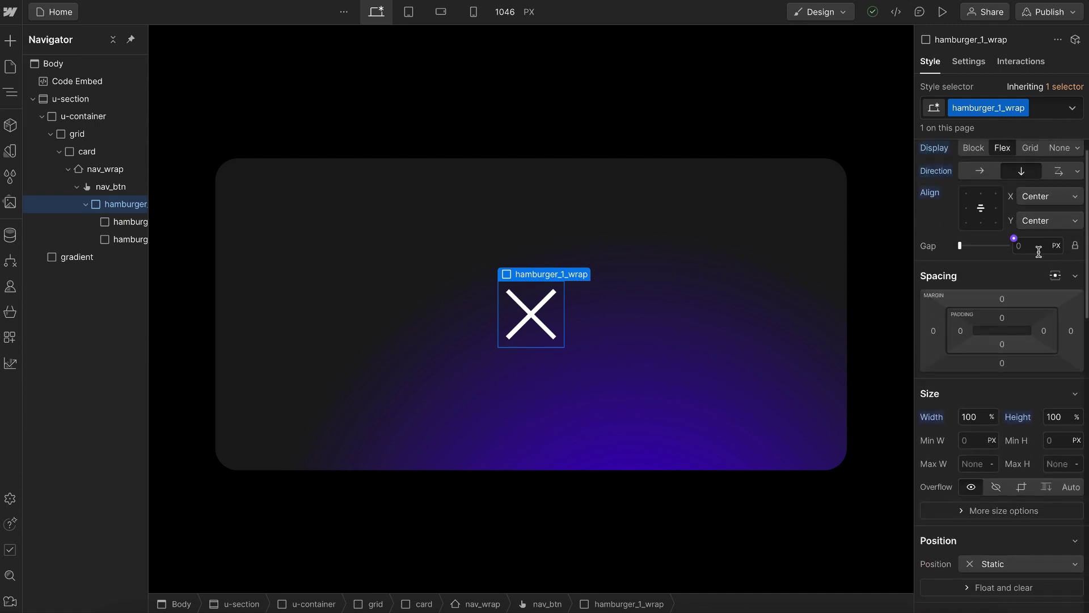
pyautogui.click(1038, 246)
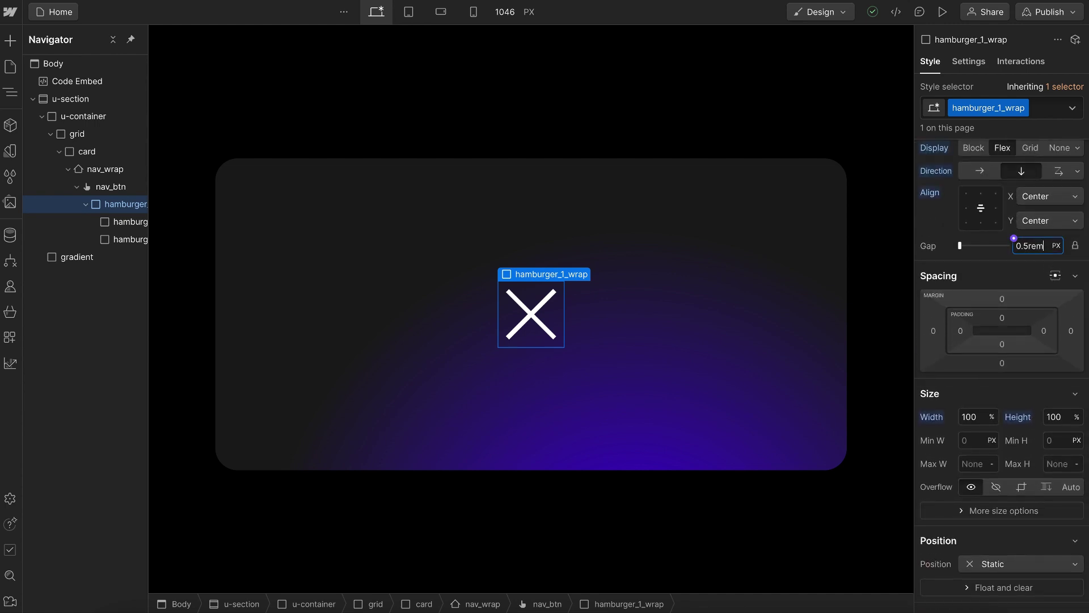
pyautogui.write('.5rem')
pyautogui.press('Return')
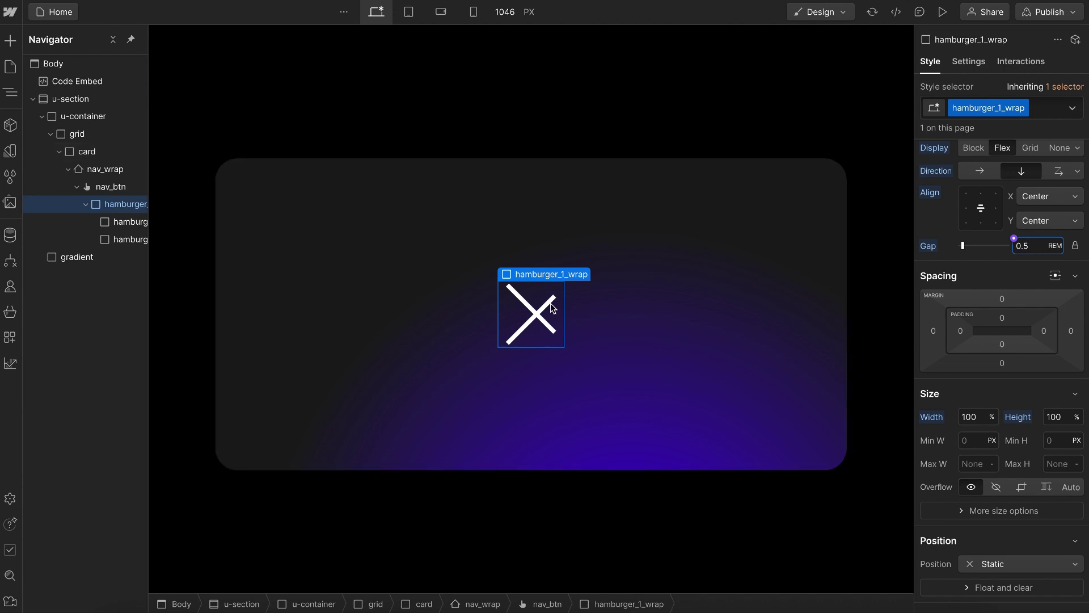
# Switch off the Rotate transforms on both hamburger lines
pyautogui.click(127, 221)
pyautogui.scroll(-5, 1001, 462)
pyautogui.scroll(-8, 1001, 462)
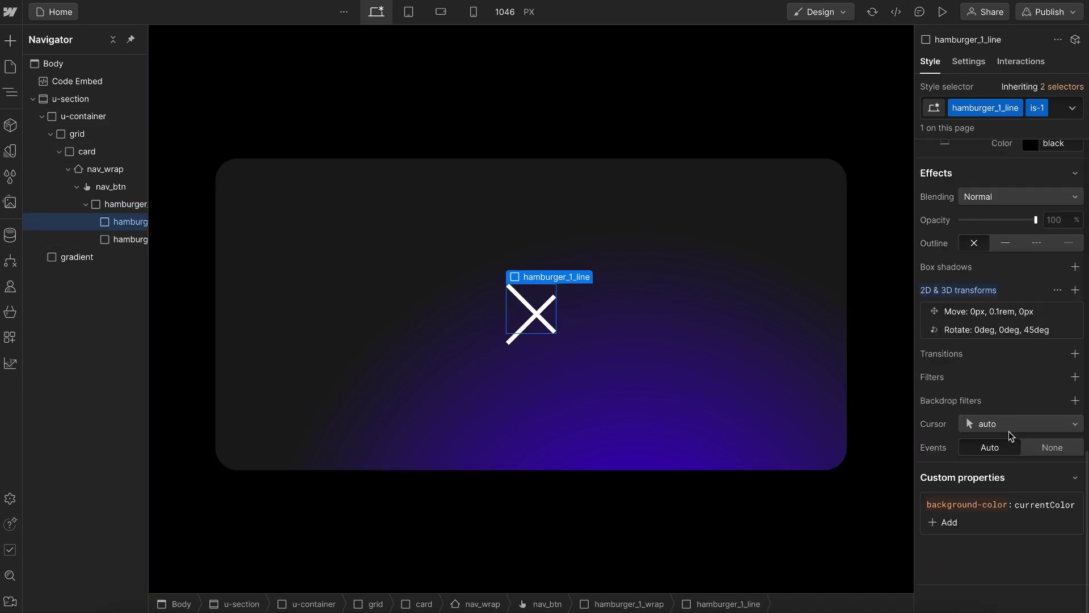
pyautogui.click(1057, 334)
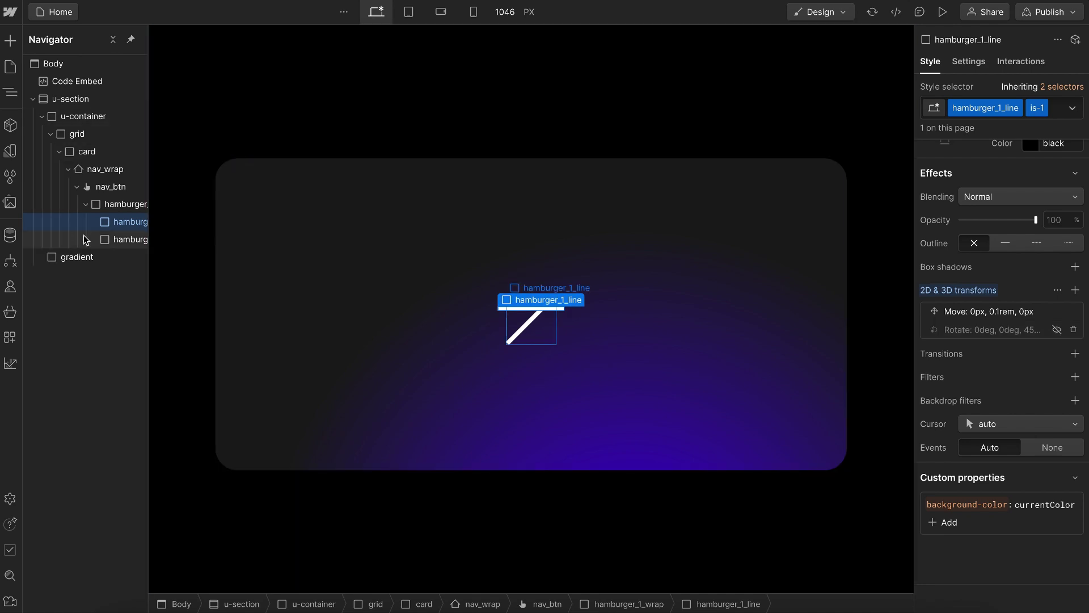
pyautogui.click(119, 239)
pyautogui.click(1056, 329)
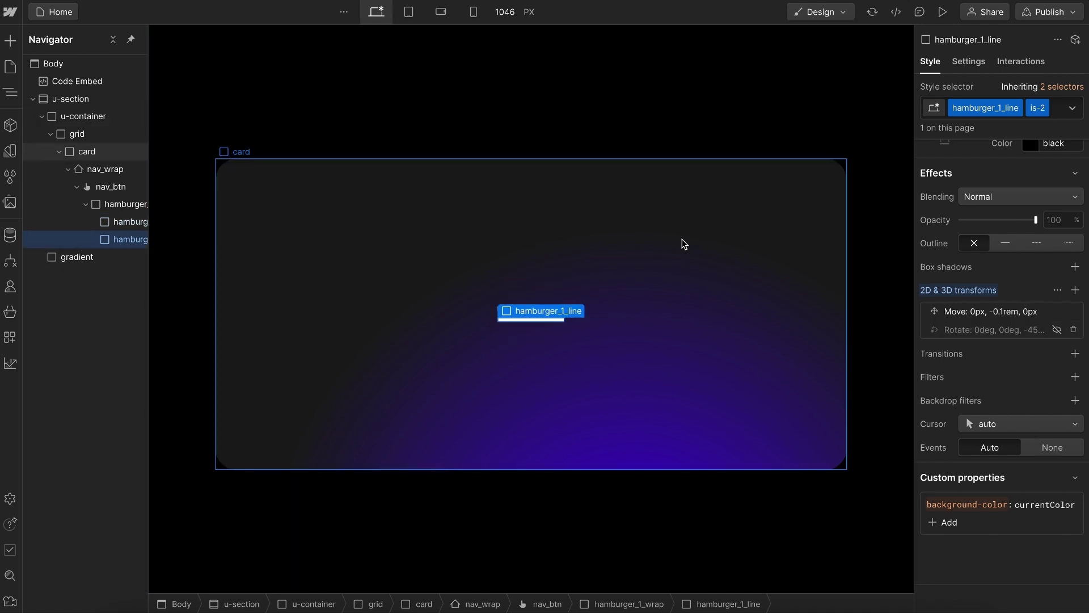
# Check hamburger_1_wrap's gap, then open the first line's Move Y offset for editing
pyautogui.click(683, 244)
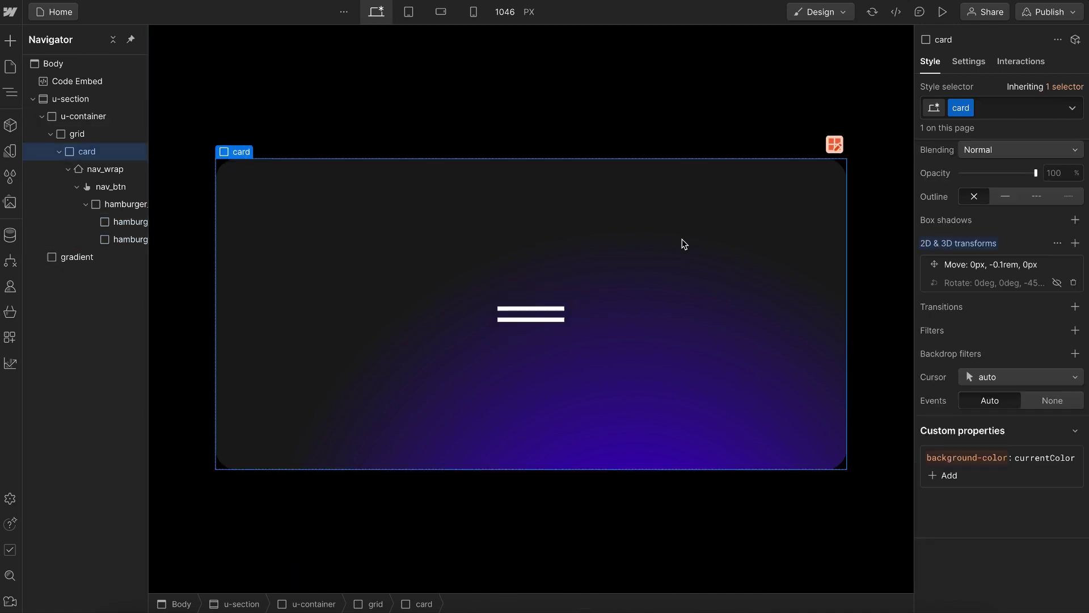
pyautogui.click(560, 311)
pyautogui.scroll(-3, 1025, 363)
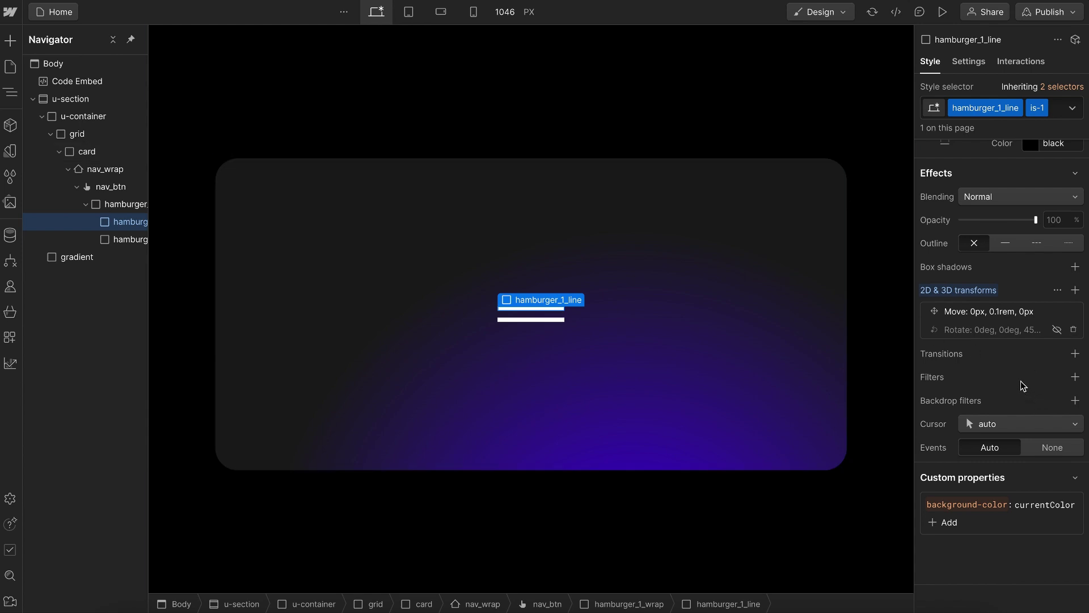
pyautogui.scroll(5, 991, 255)
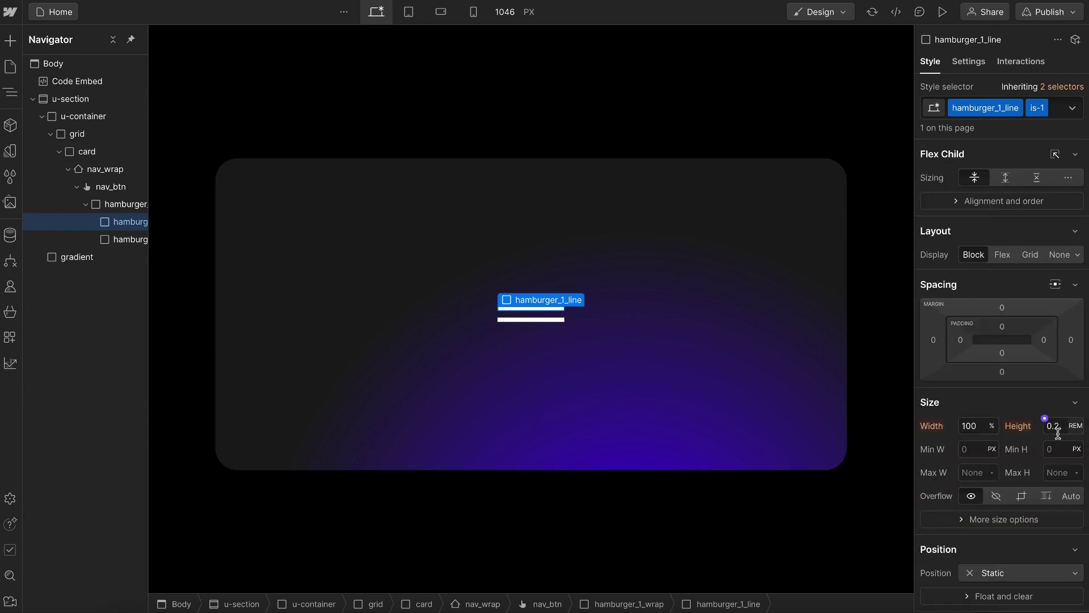
pyautogui.click(116, 206)
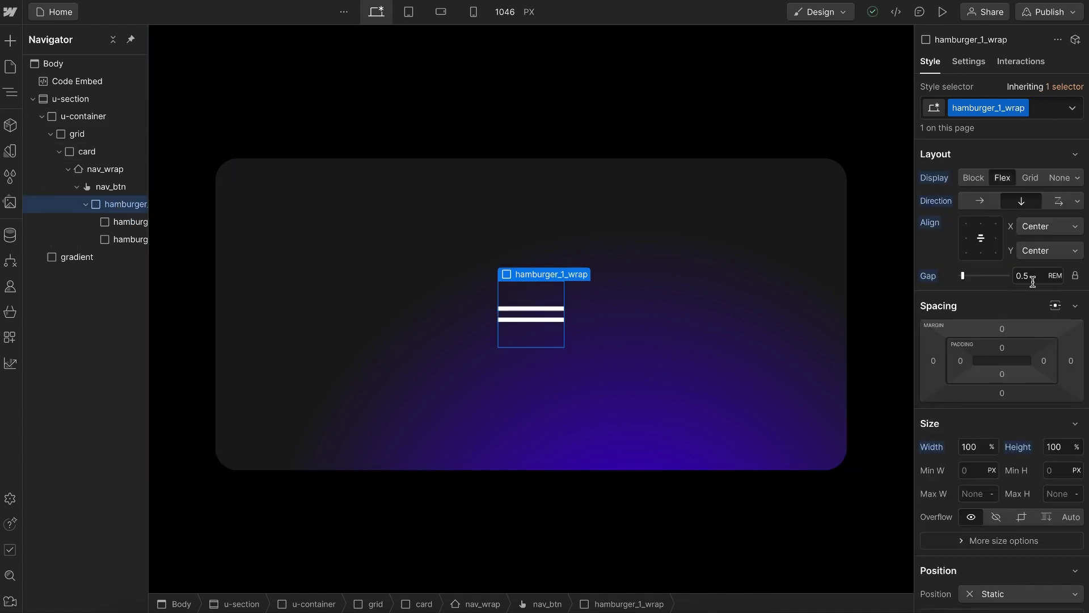
pyautogui.click(549, 308)
pyautogui.scroll(-10, 1049, 351)
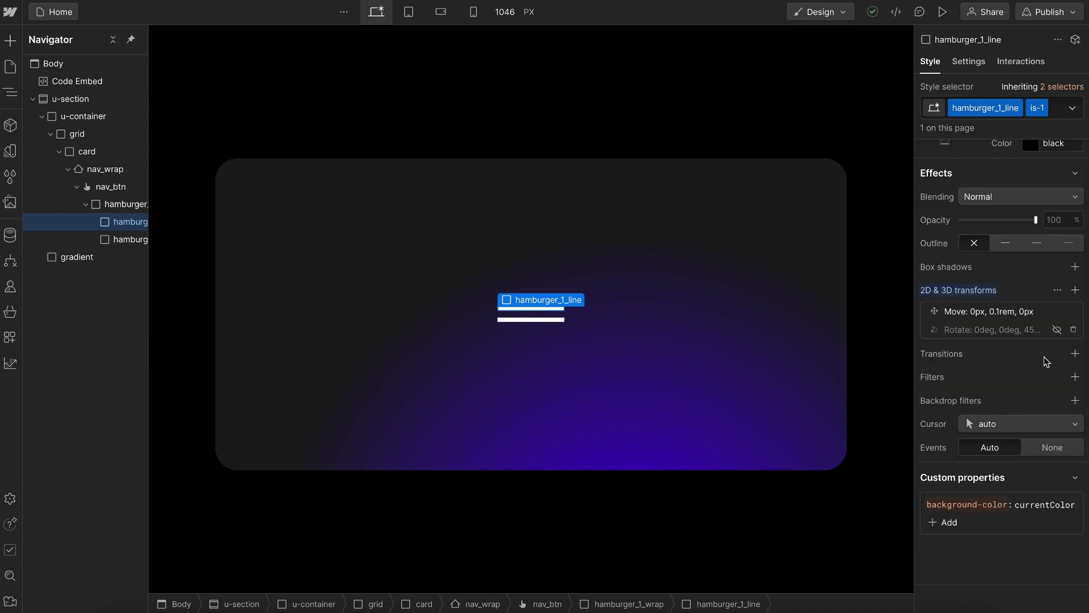
pyautogui.click(1009, 313)
pyautogui.click(1049, 390)
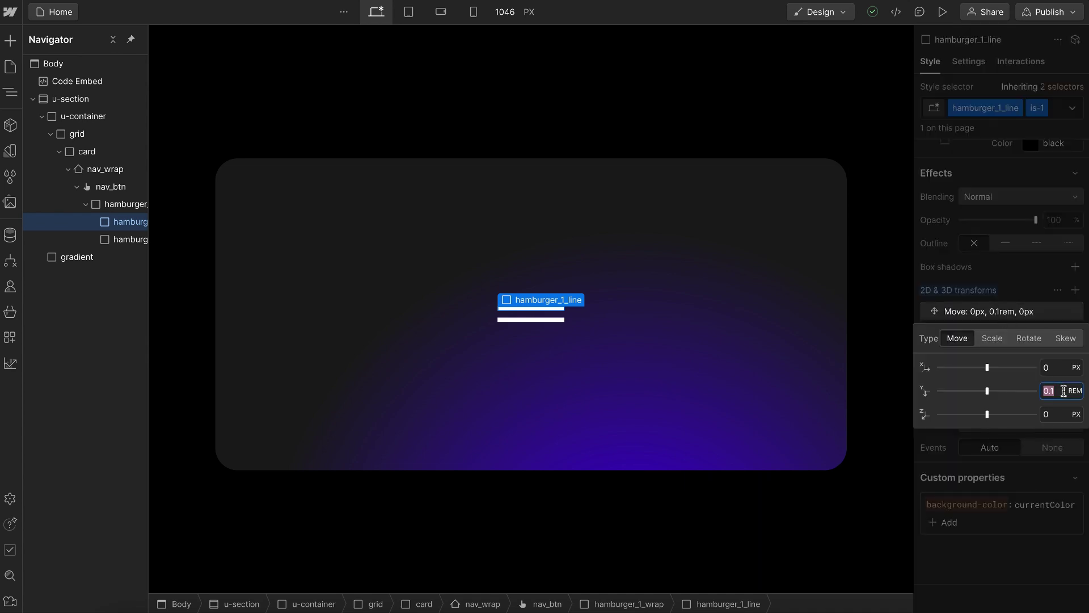